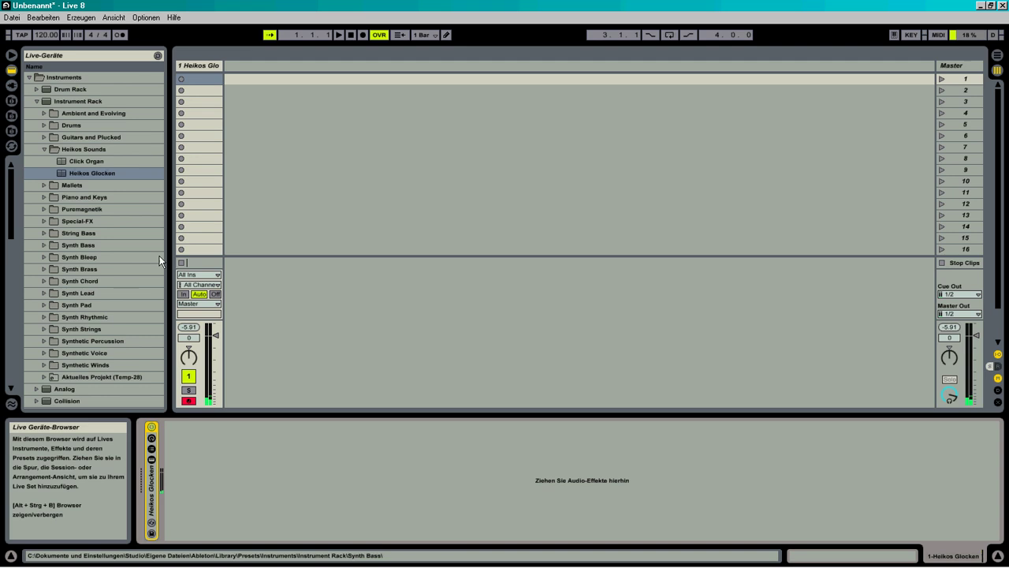
Step: Disarm the MIDI track and create a clip in its first slot with an eighth-note C3 at 1.1.1
click(190, 400)
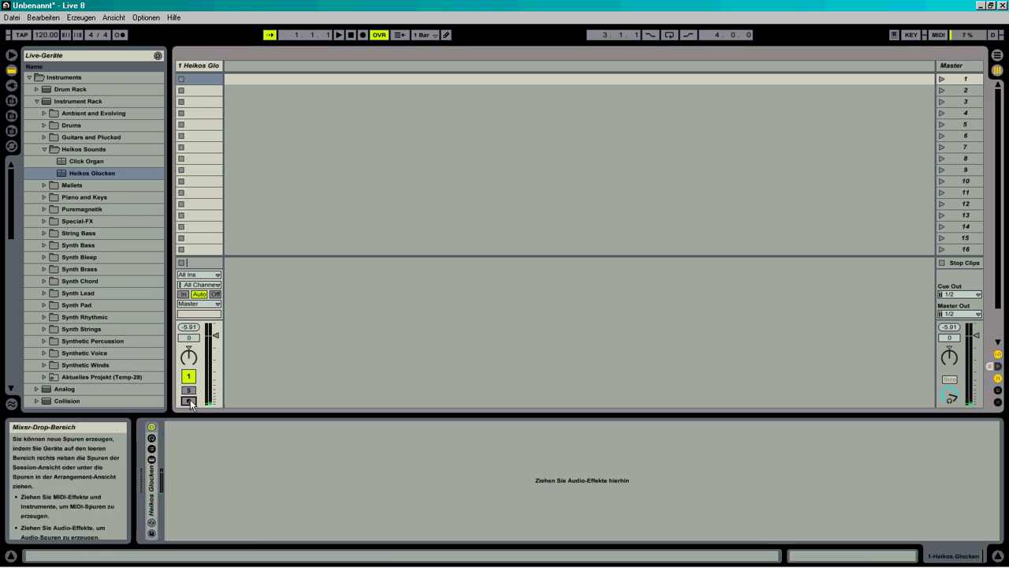
double_click(198, 78)
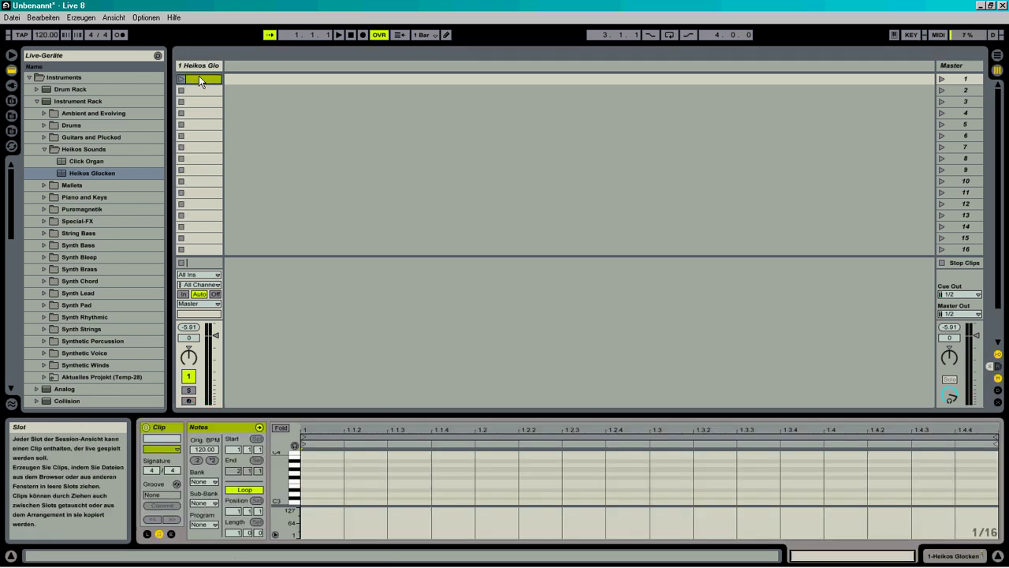
double_click(302, 499)
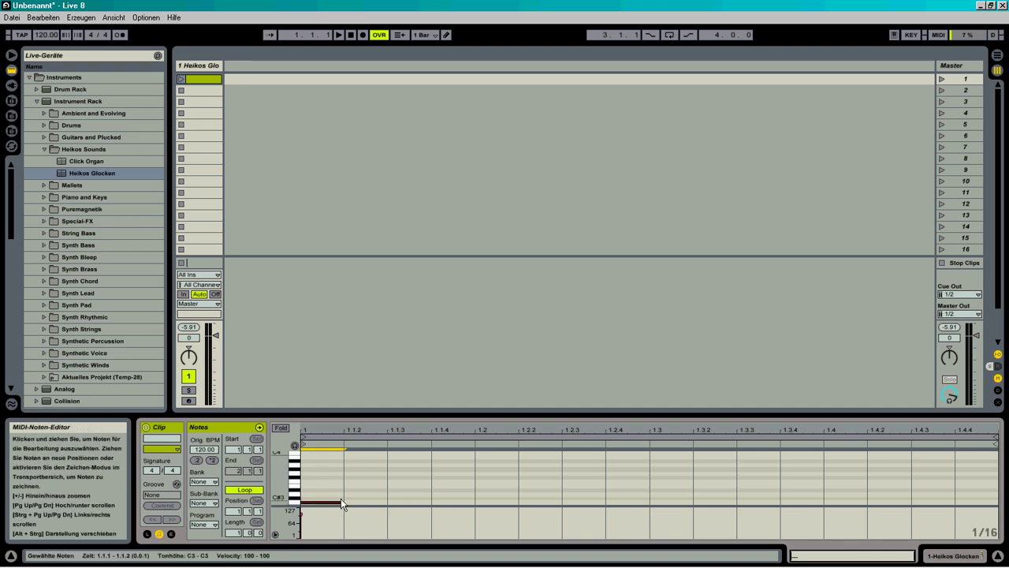
drag(342, 502, 379, 501)
Step: Shorten the clip's loop to two beats, then play the clip briefly and stop it
mouse_move(994, 446)
mouse_down()
mouse_move(604, 447)
mouse_move(650, 446)
mouse_up()
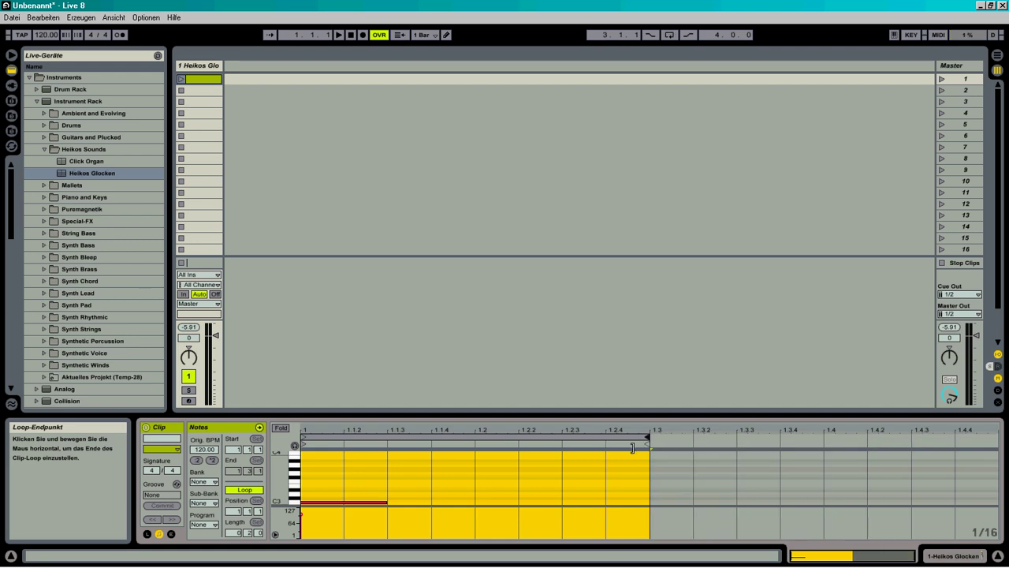
click(180, 79)
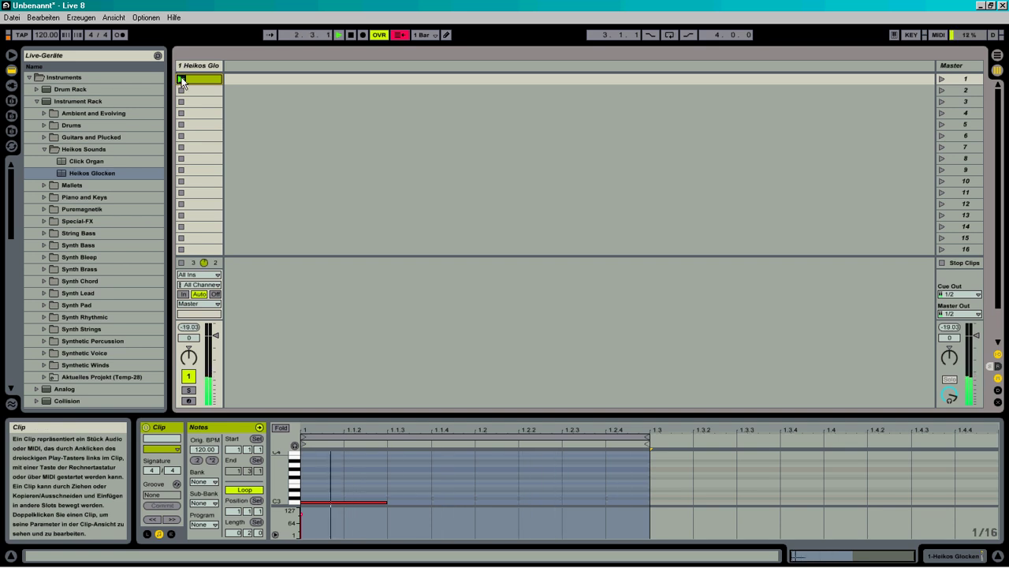
click(186, 265)
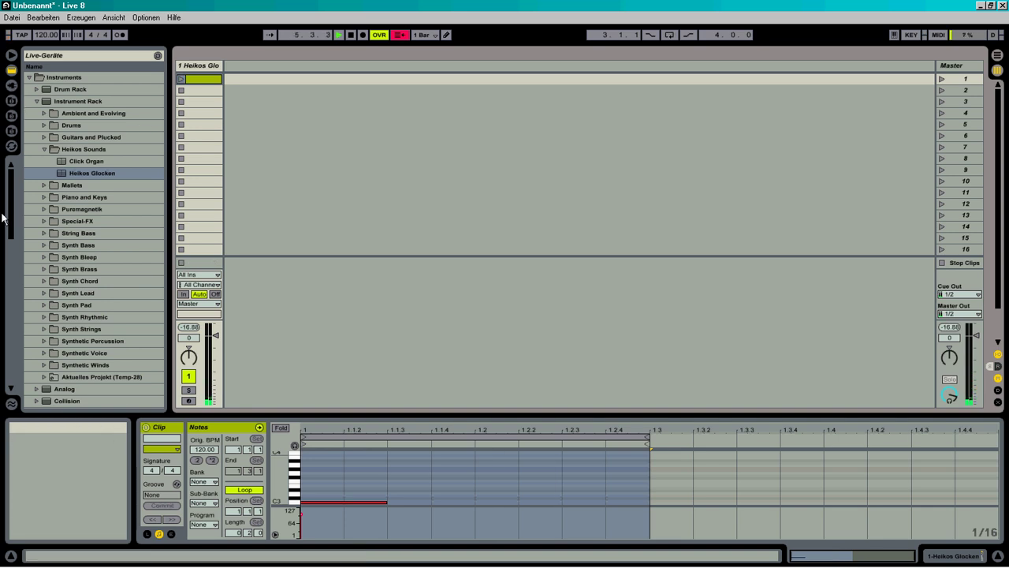
Step: Add the Chord MIDI effect to the track and set Shift 2 to +3 st and Shift 3 to +7 st
drag(4, 218, 3, 258)
click(28, 298)
click(29, 285)
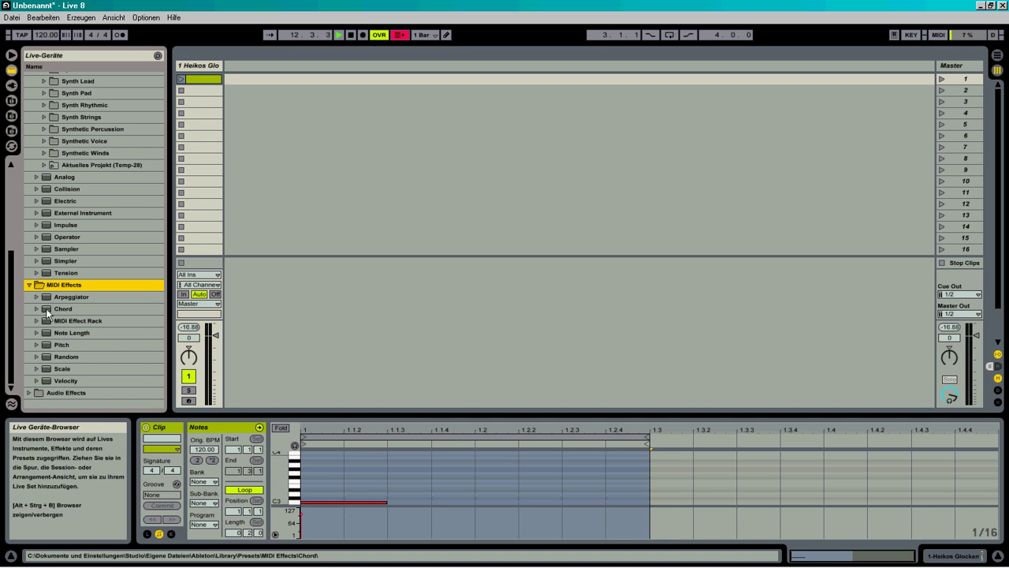
click(57, 309)
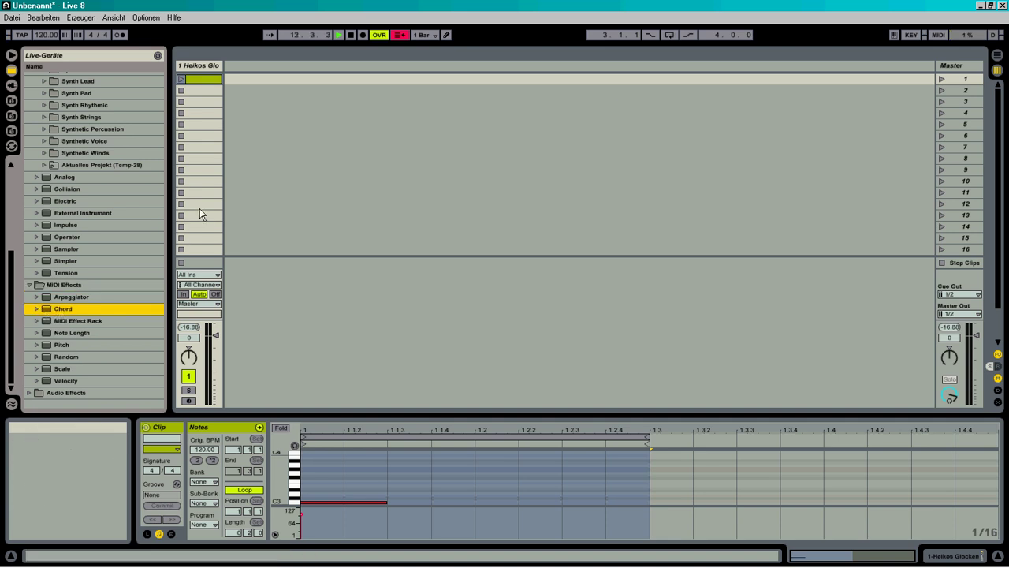
key(Return)
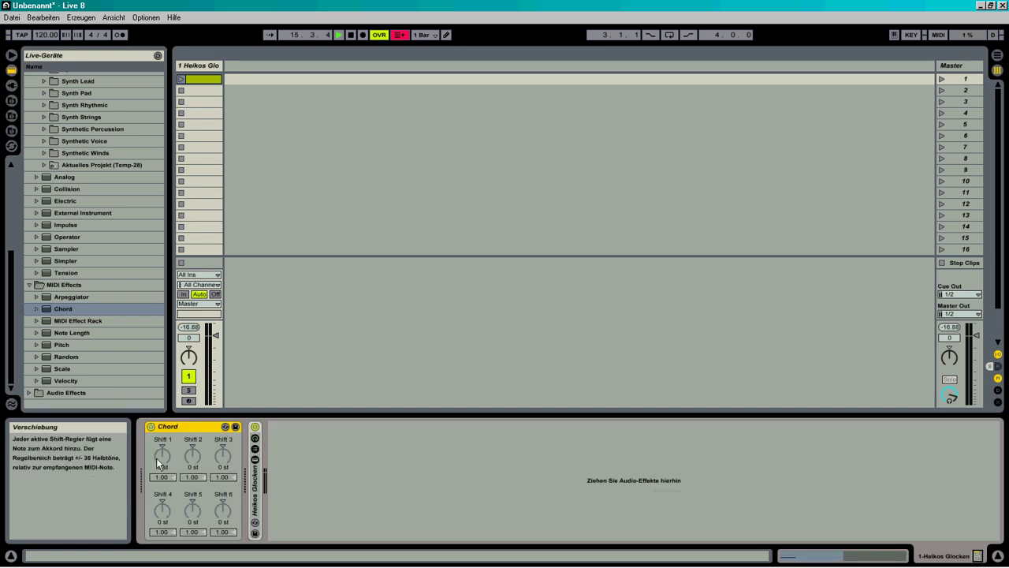
click(193, 455)
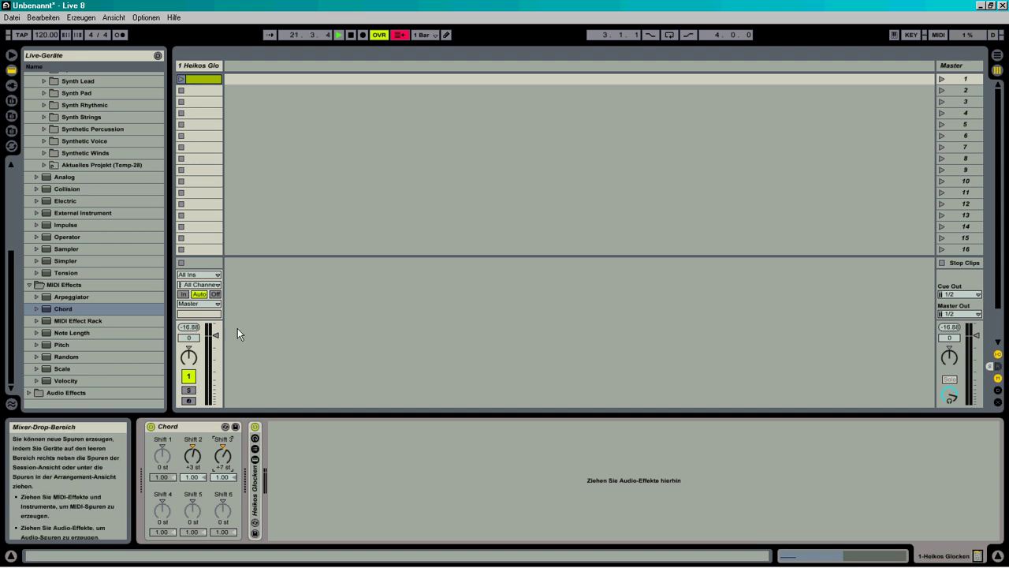
Step: Insert a Random effect before Chord with Chance 30 %, Choices 3, Sign Bi and Scale 2
click(57, 357)
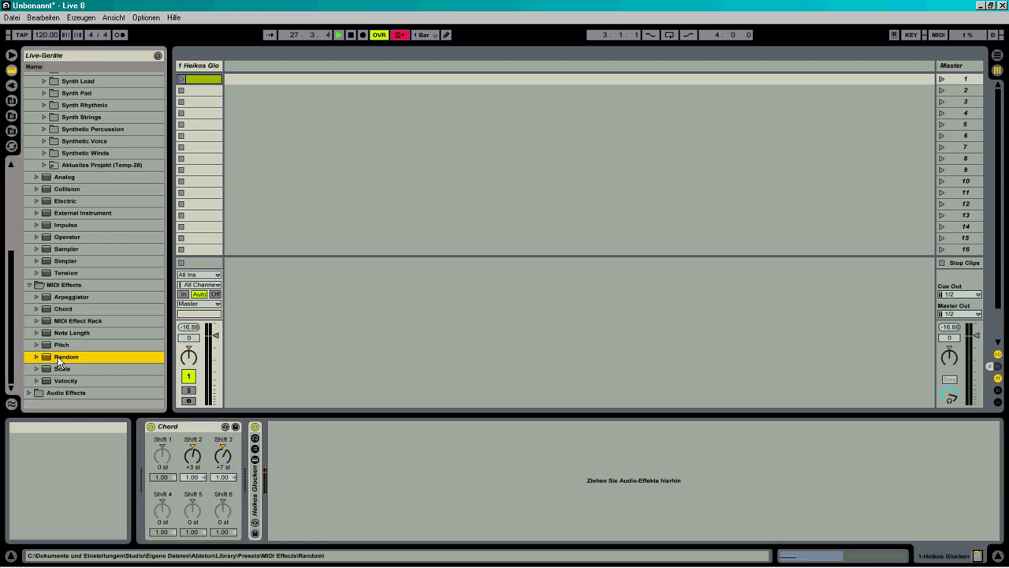
drag(76, 361, 167, 454)
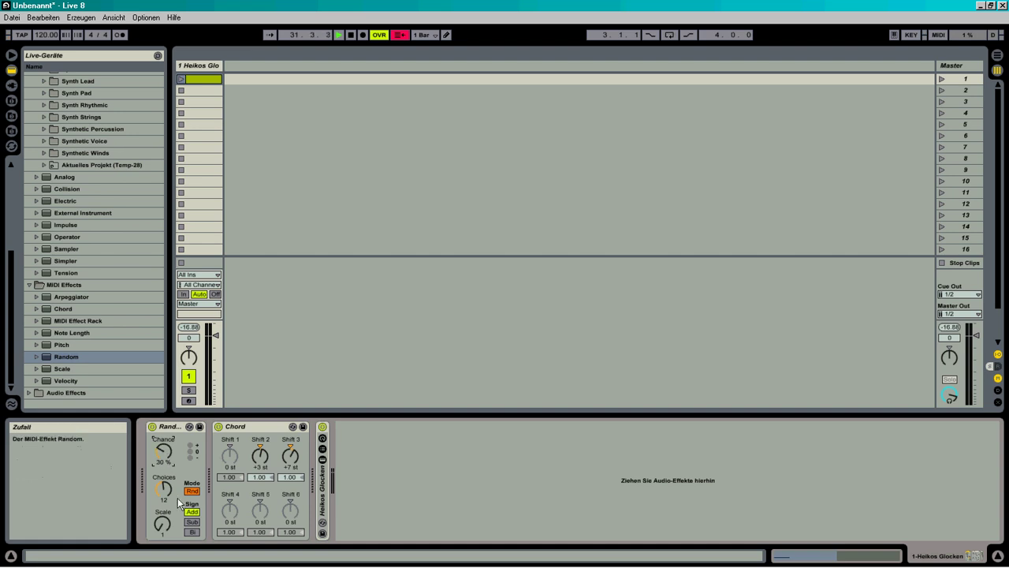
drag(167, 489, 162, 485)
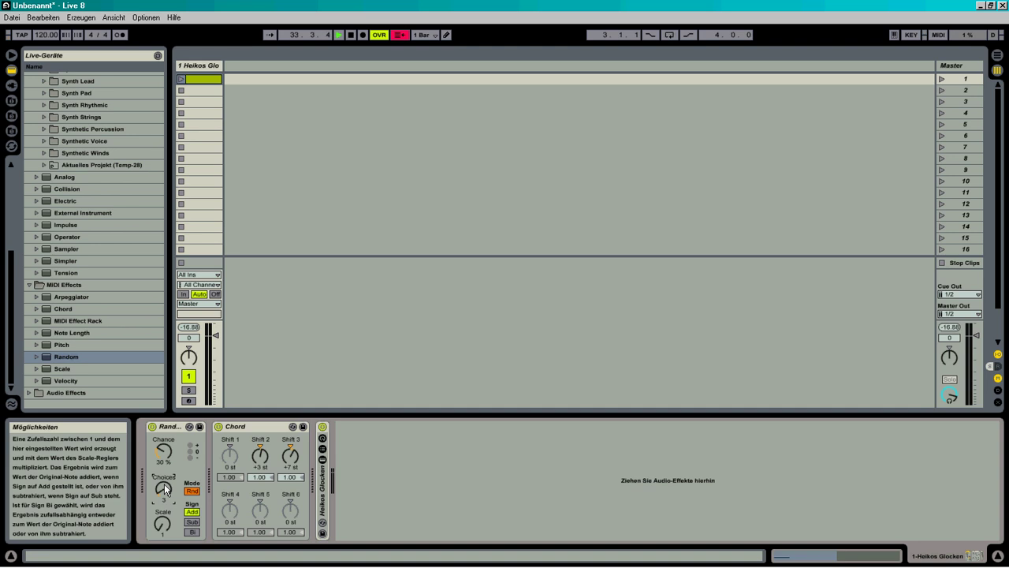
click(192, 531)
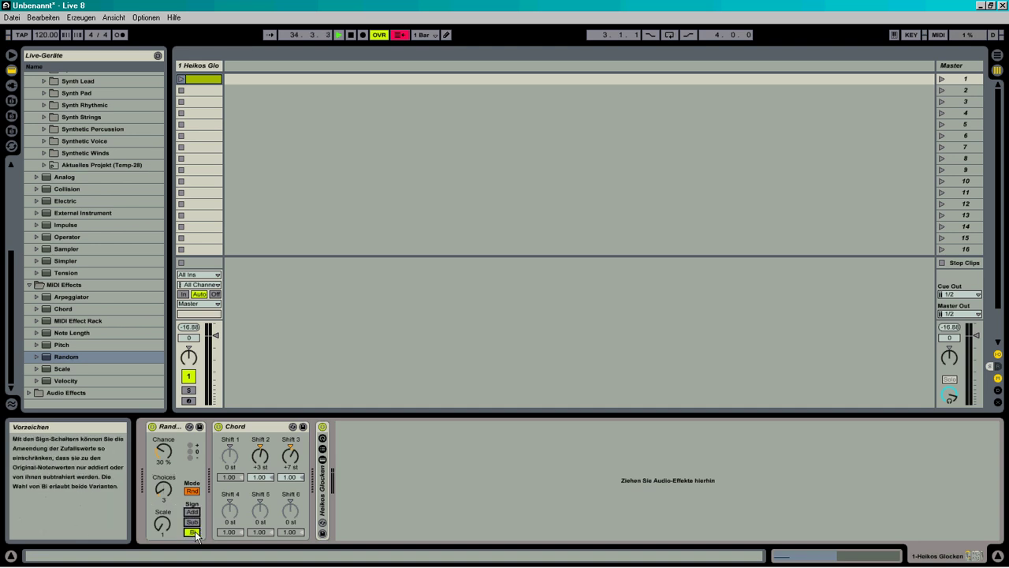
click(161, 526)
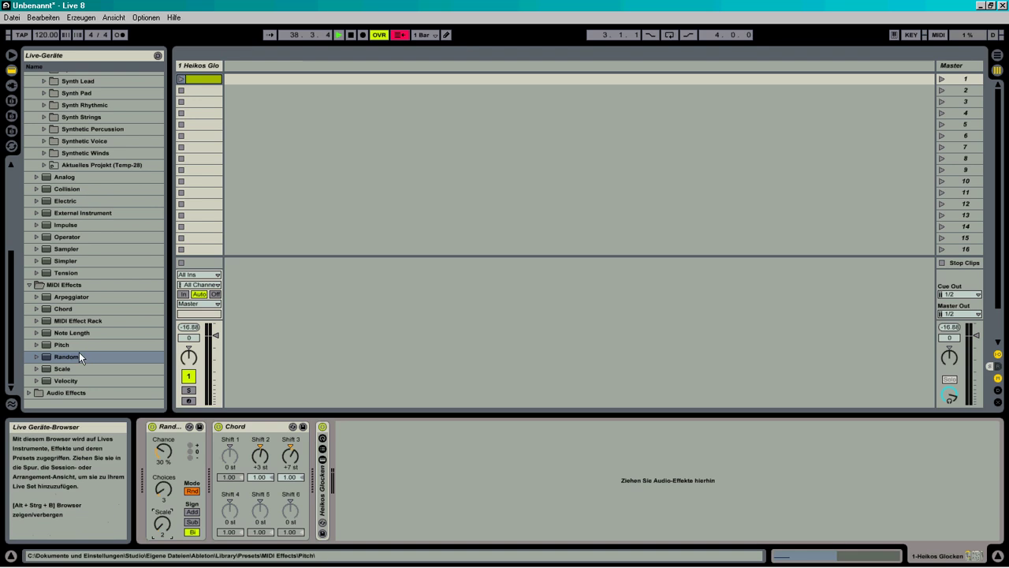
Step: Insert the C Minor preset of the Scale effect between Chord and the instrument
click(34, 368)
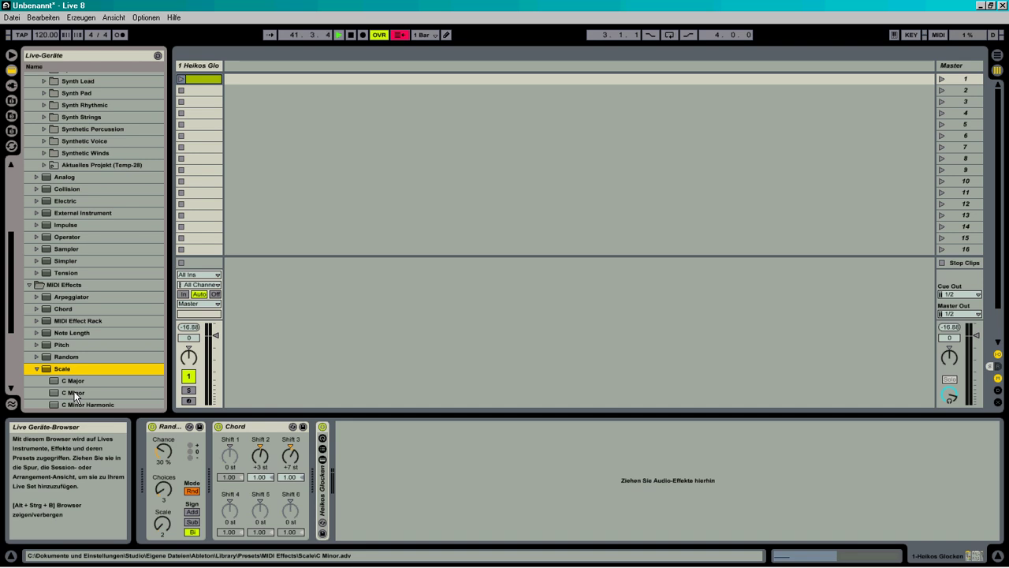
mouse_move(76, 396)
mouse_down()
mouse_move(282, 455)
mouse_move(303, 478)
mouse_move(312, 472)
mouse_up()
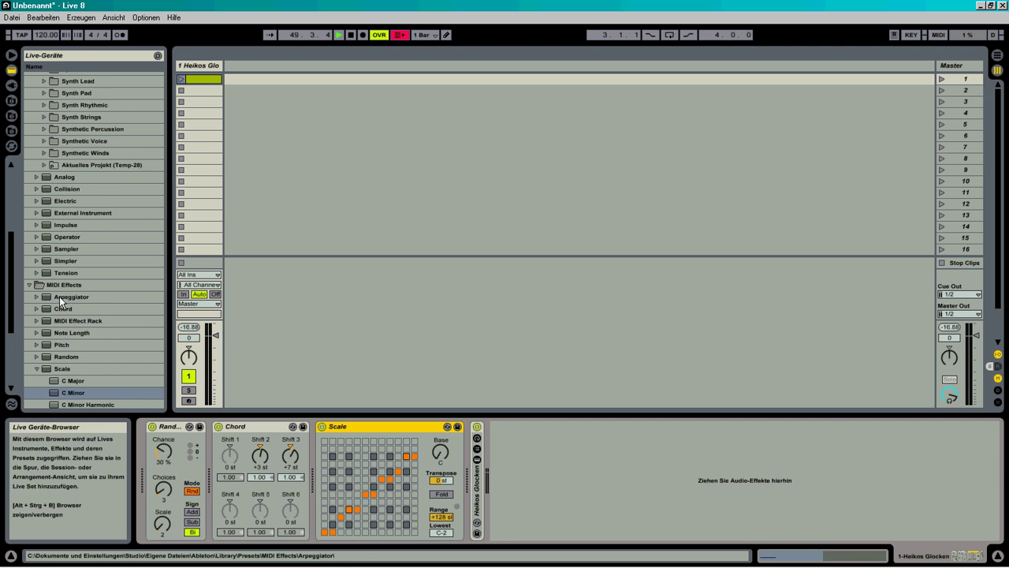
Step: Insert an Arpeggiator between Chord and Scale and set its Style to UpDown
drag(59, 297, 310, 465)
click(338, 445)
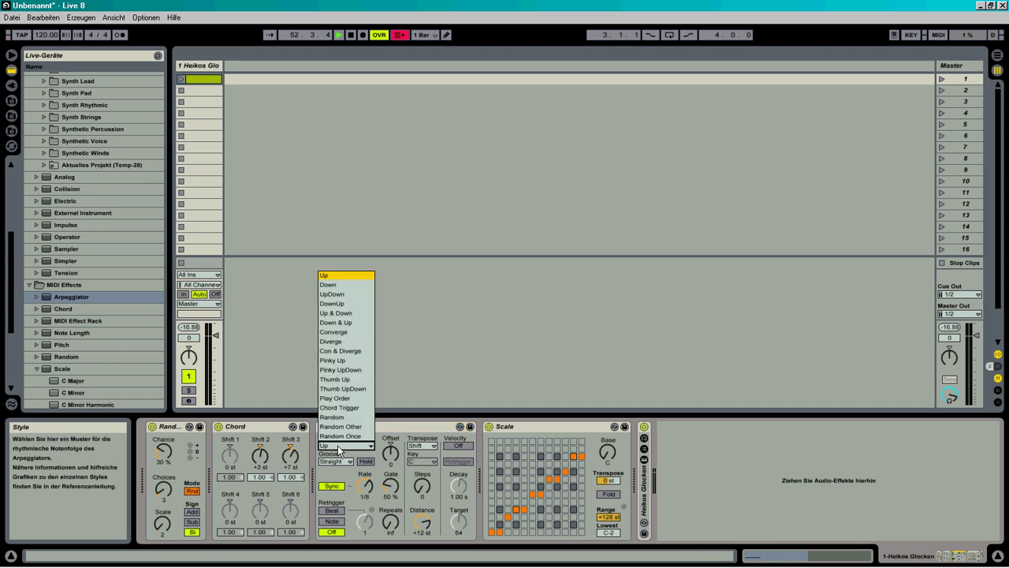
click(342, 293)
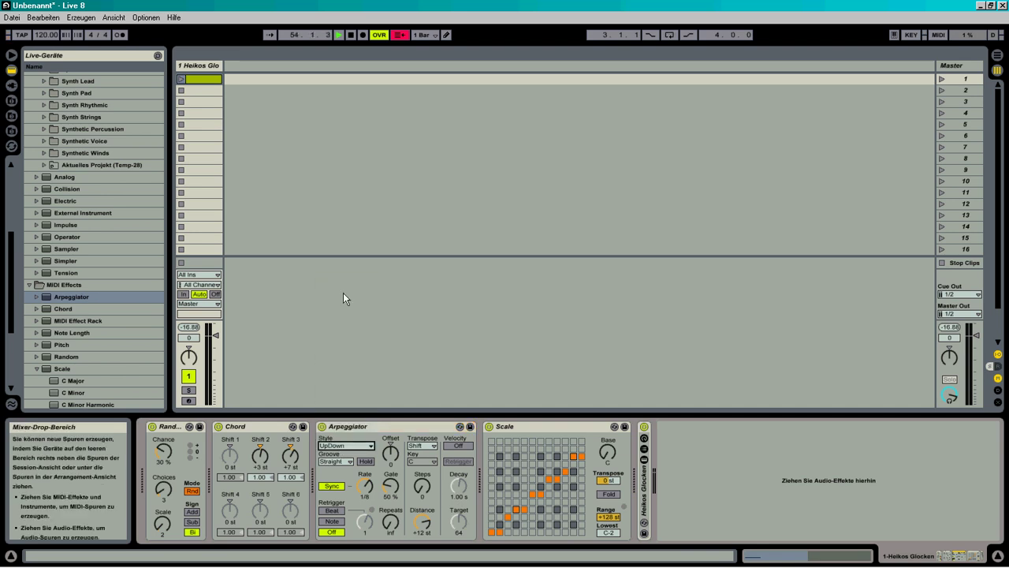
Step: Set the song tempo to 60 BPM and launch the clip
click(48, 36)
text(60)
key(Return)
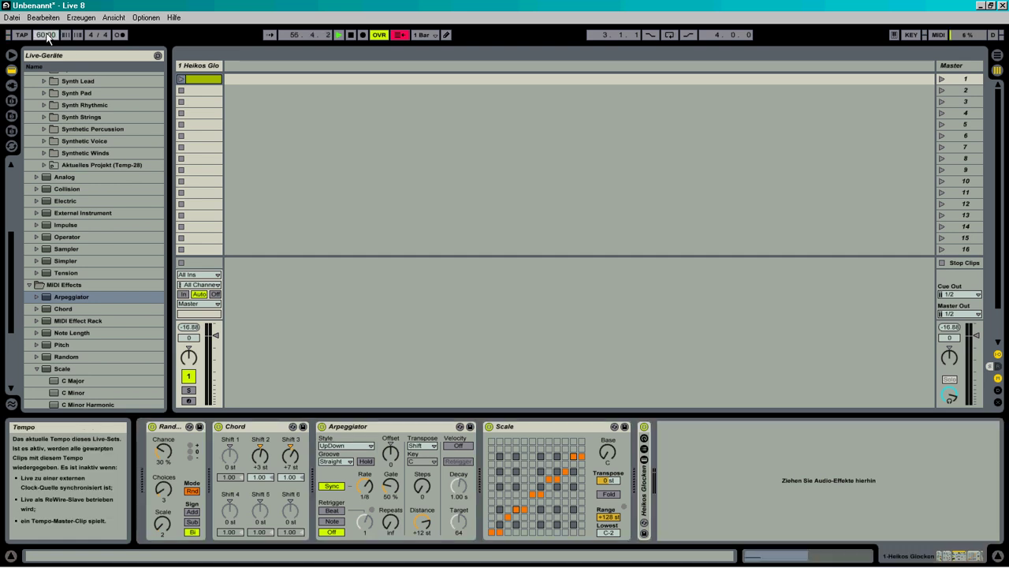
click(180, 79)
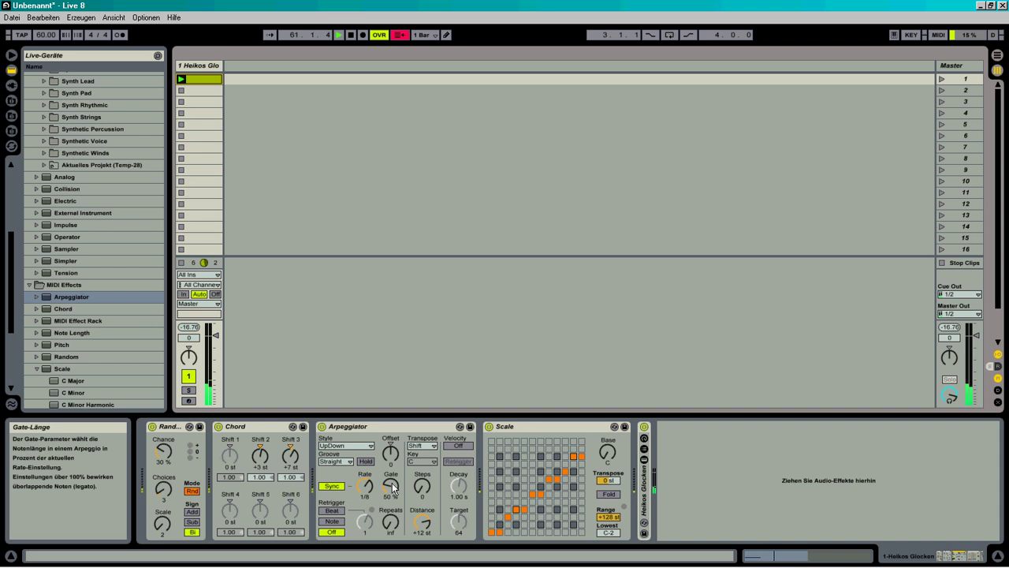
Step: Set the Arpeggiator's Rate to 1/12 and its transposition Steps to 1
drag(364, 485, 365, 489)
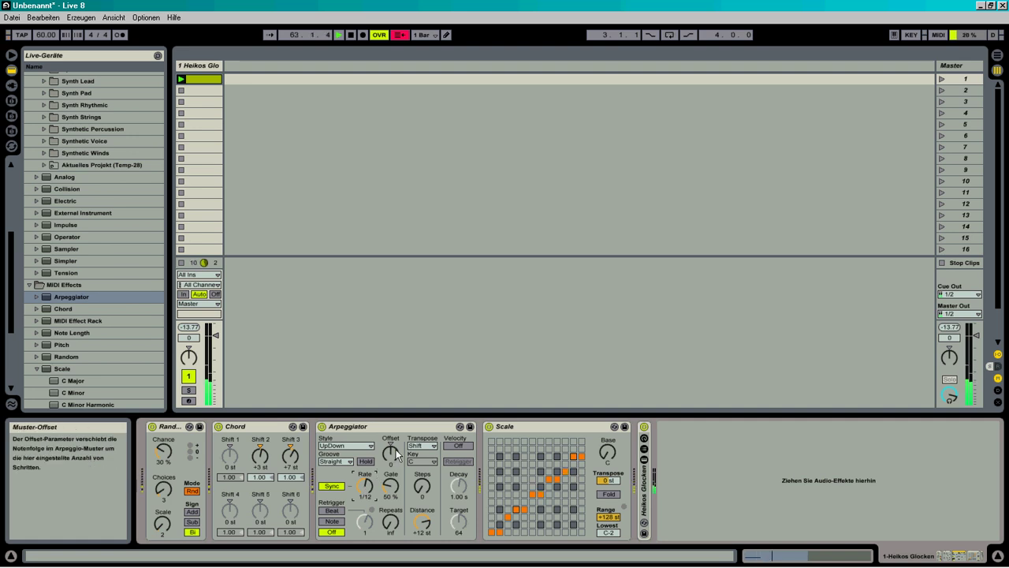
click(424, 492)
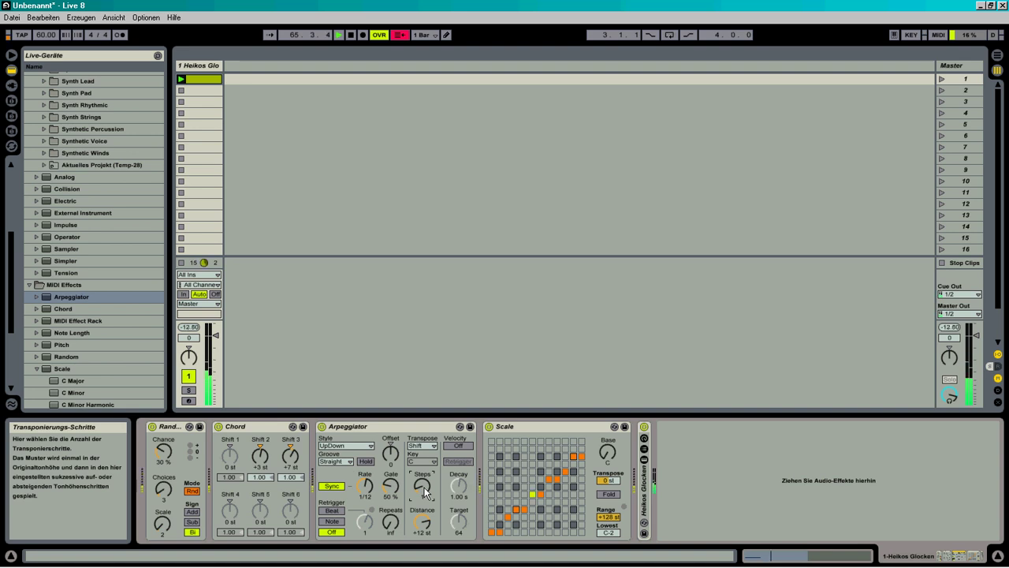
Step: Add a one-beat C3 note at 1.3.1 in the clip and extend the loop length to one bar
double_click(201, 78)
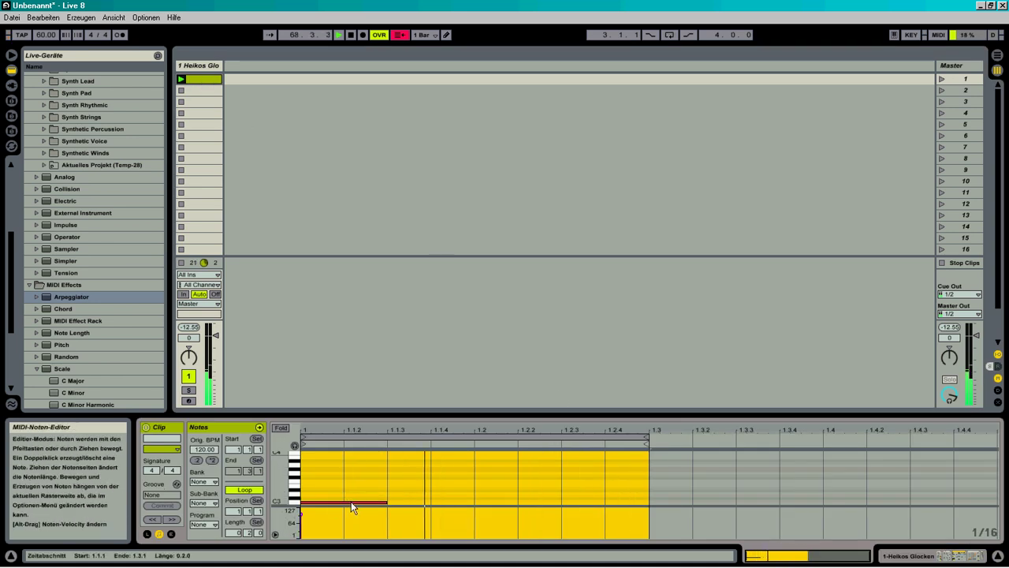
double_click(663, 502)
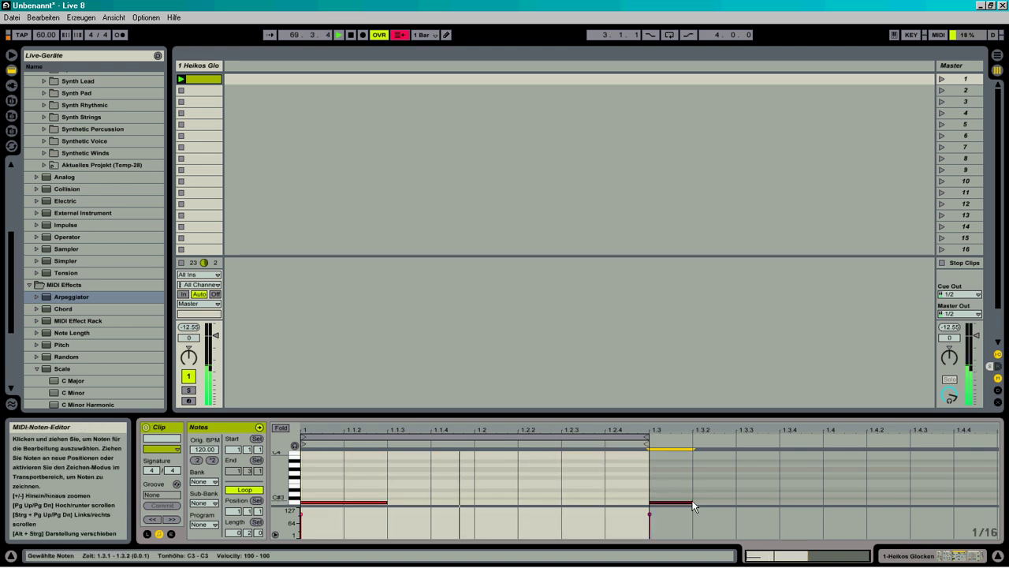
drag(690, 502, 809, 503)
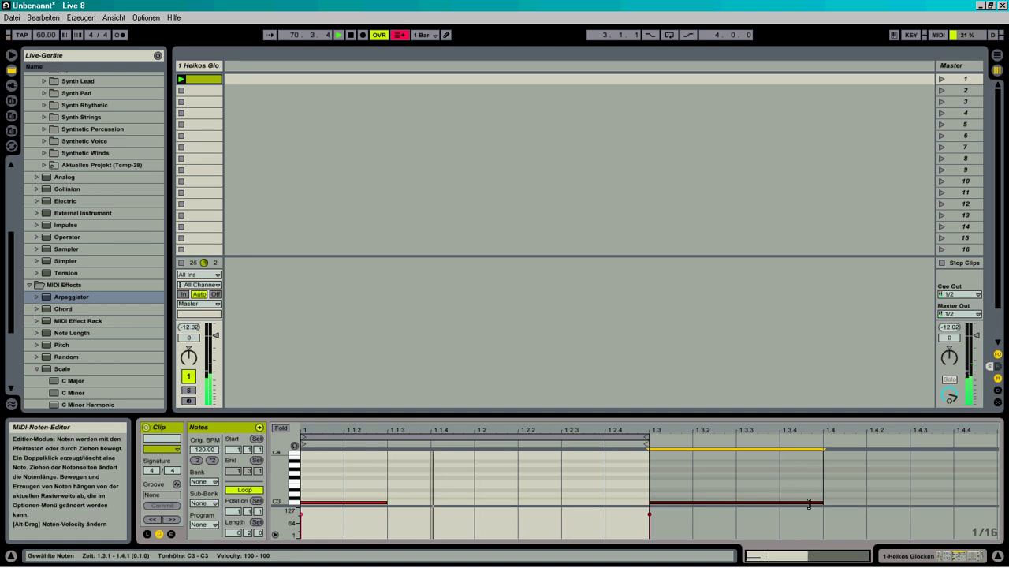
click(251, 533)
key(Up)
key(Up)
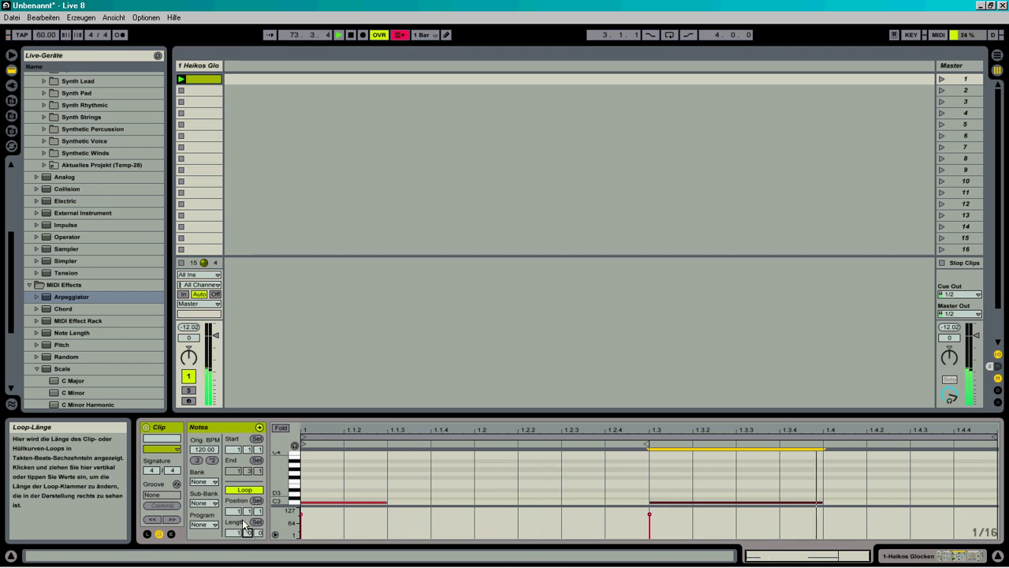
Step: Copy the Random effect between Arpeggiator and Scale, and set the copy to Chance 40 %, Choices 4 and Mode Alt
double_click(199, 69)
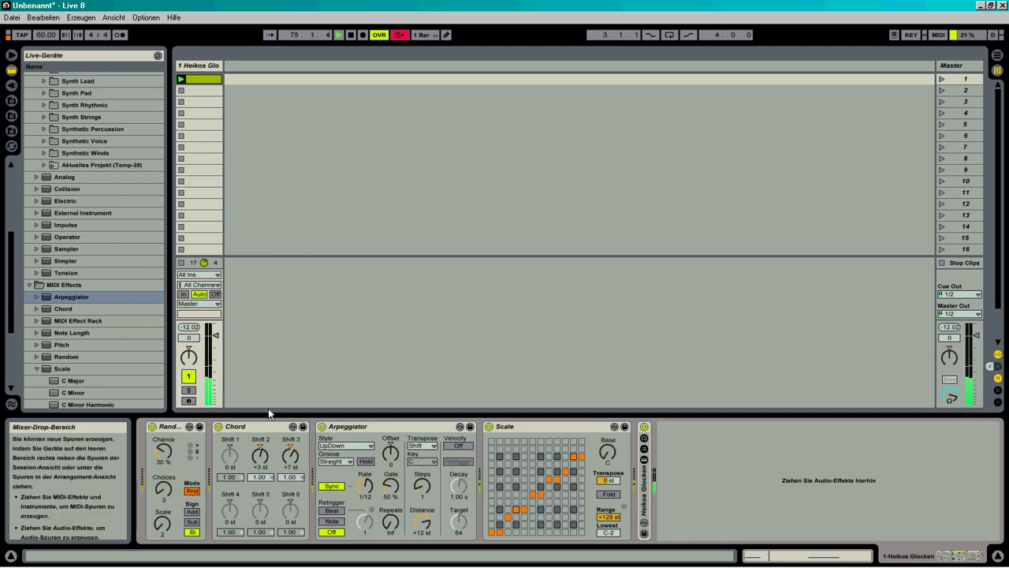
click(172, 428)
drag(172, 425, 476, 461)
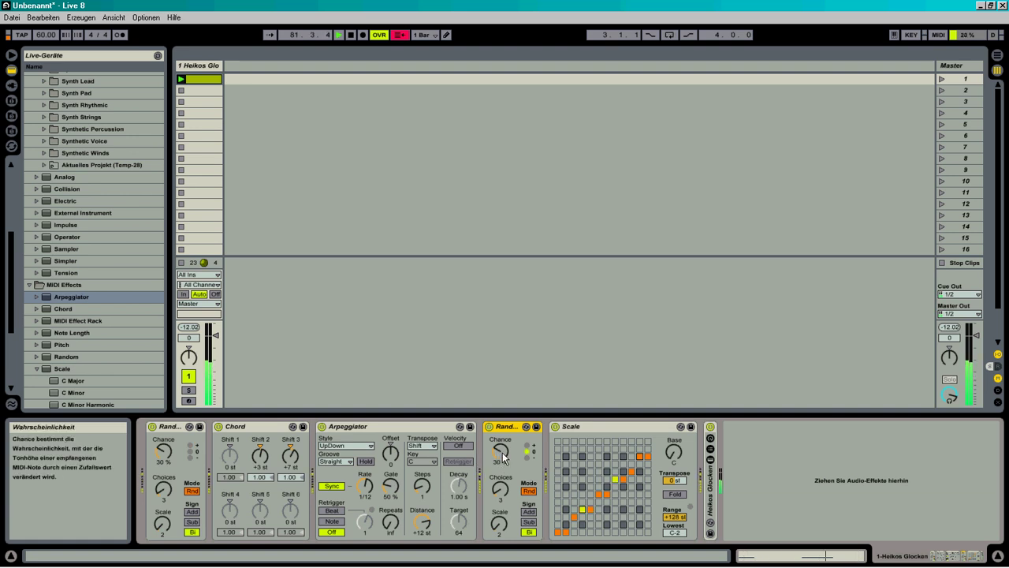
drag(502, 452, 502, 438)
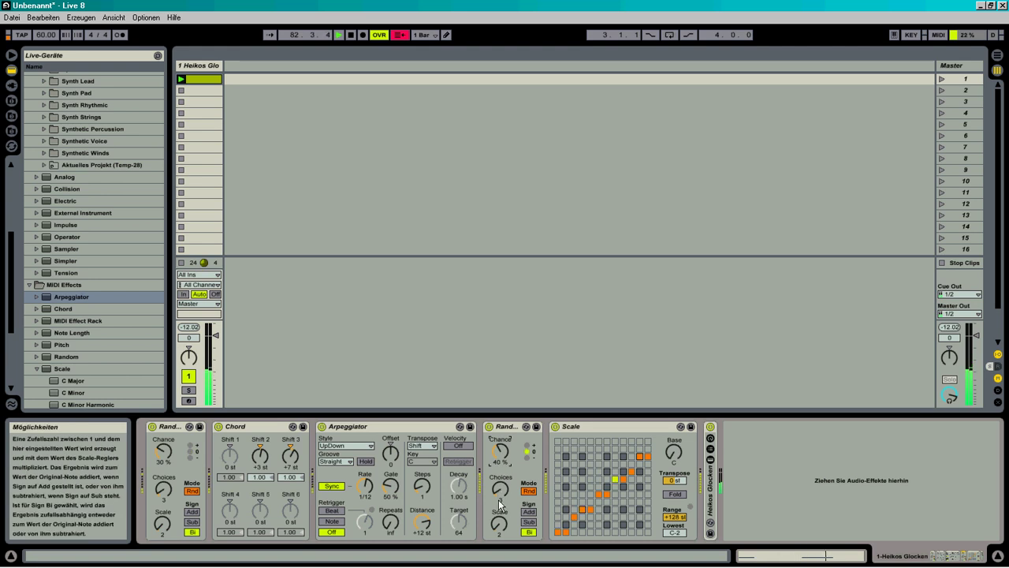
click(501, 490)
click(528, 491)
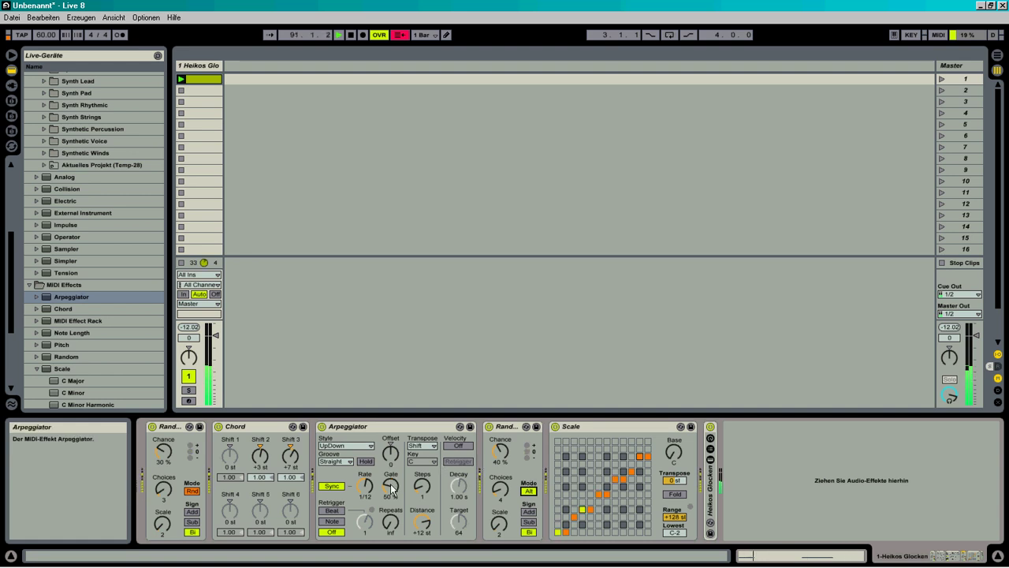
Step: Set the Arpeggiator's Gate to 119 %
mouse_move(391, 487)
mouse_down()
mouse_move(391, 470)
mouse_move(392, 489)
mouse_up()
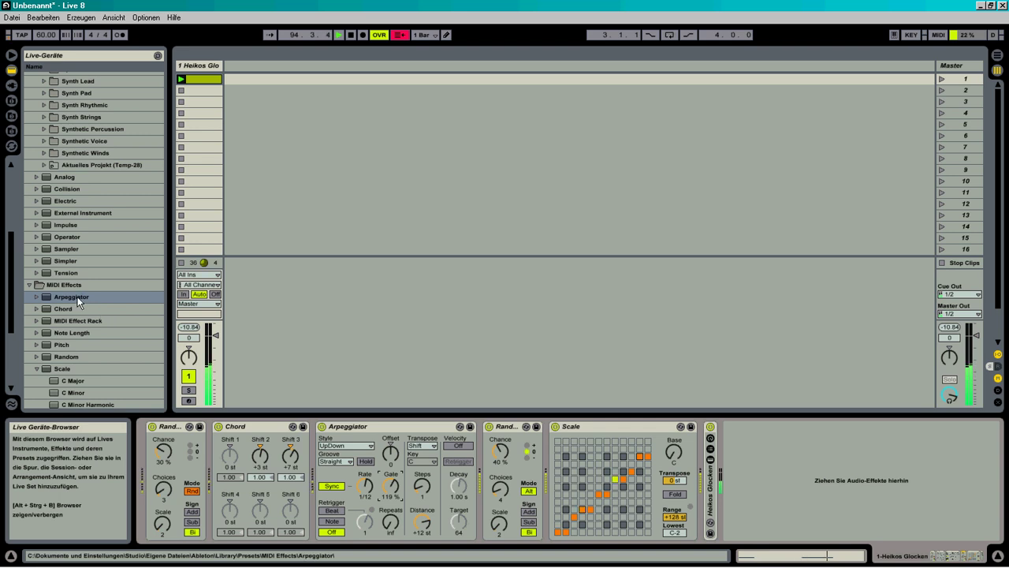
Step: Insert a second Arpeggiator between the second Random and Scale, with Rate 1/16 and Style Con & Diverge
drag(77, 297, 549, 472)
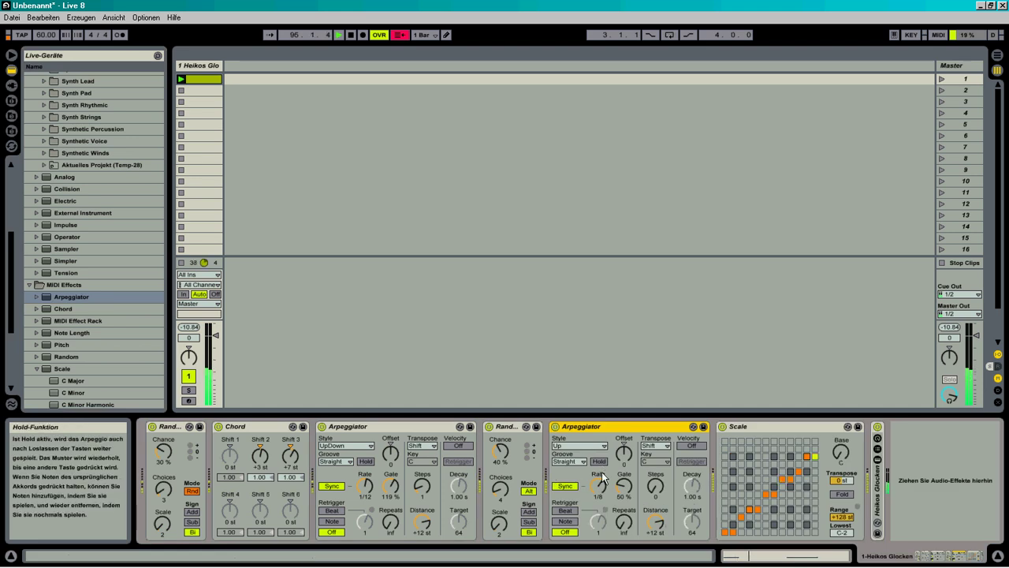
drag(597, 482, 596, 483)
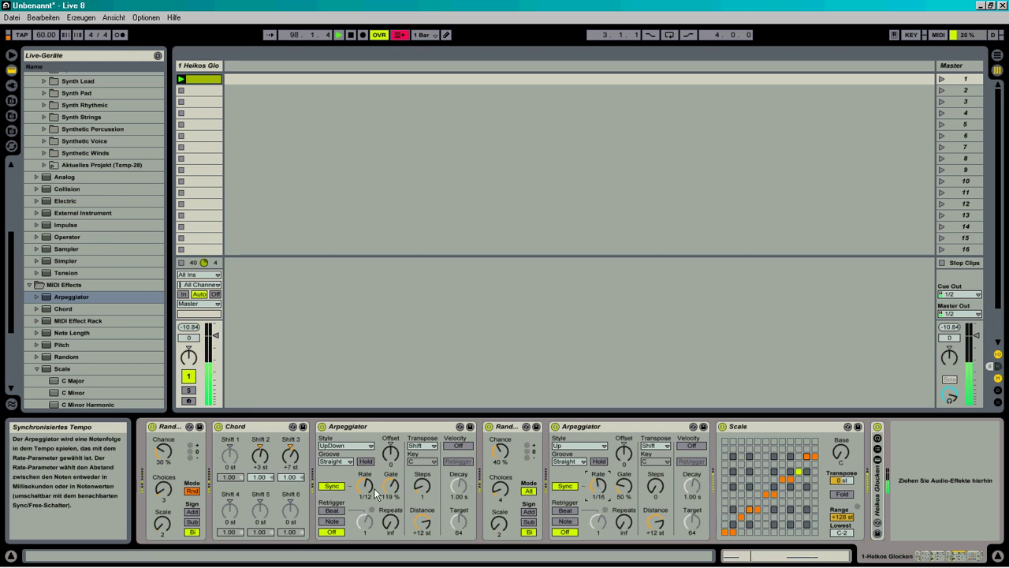
click(576, 448)
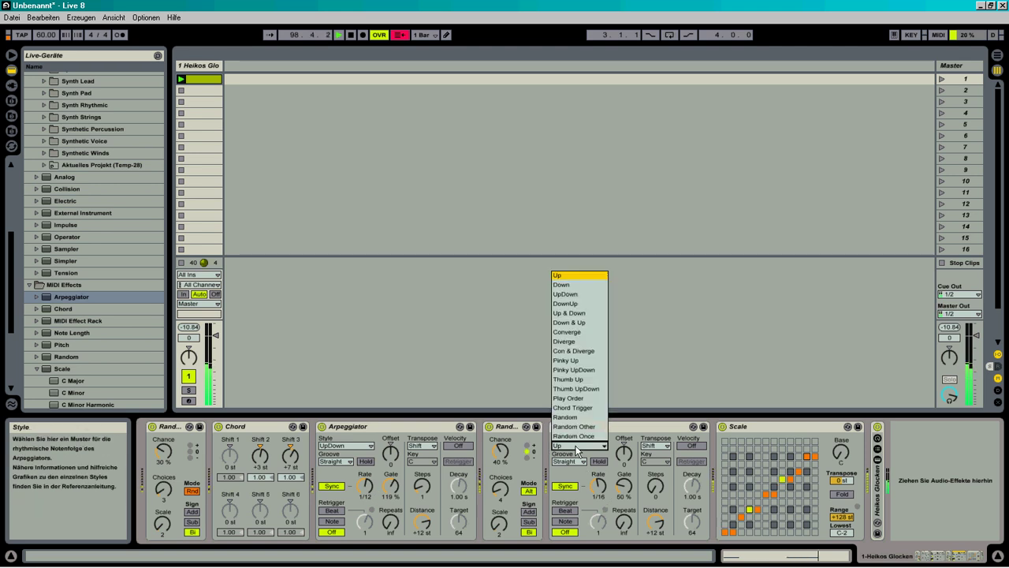
click(578, 351)
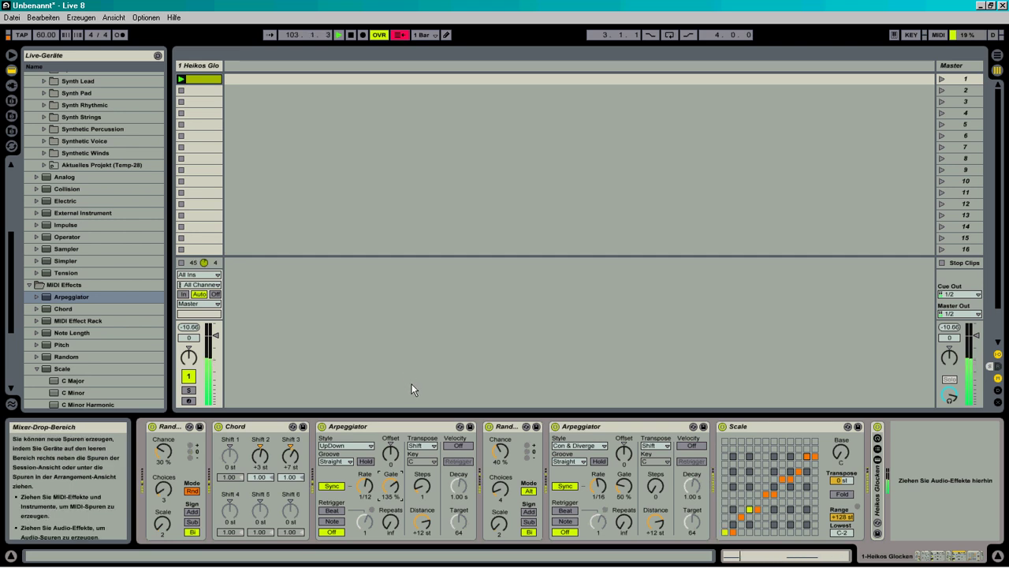
Step: Switch the first Random's Mode to Alt and lengthen the clip's C3 note at 1.3.1 to end at 1.4.4
click(192, 490)
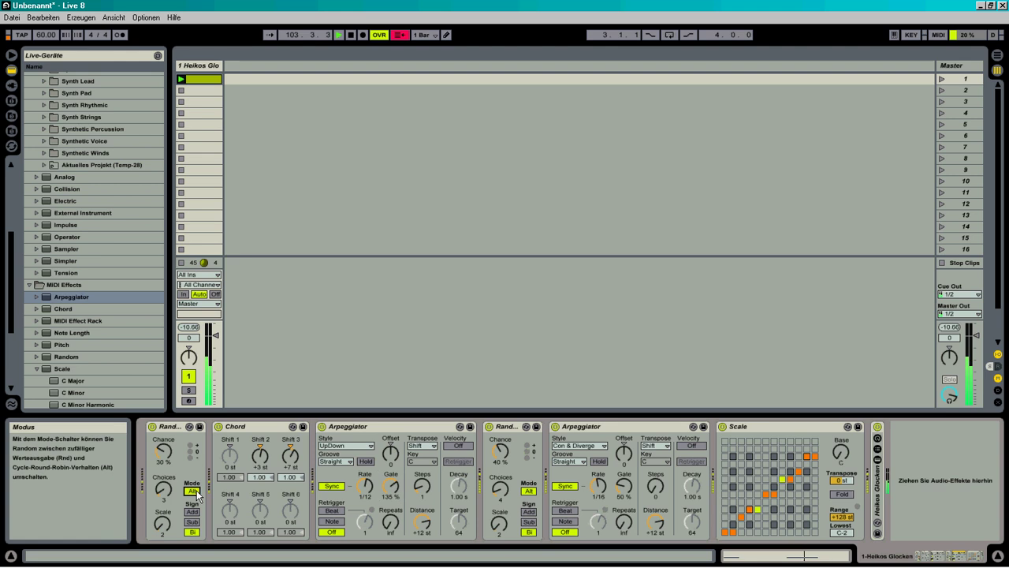
click(199, 78)
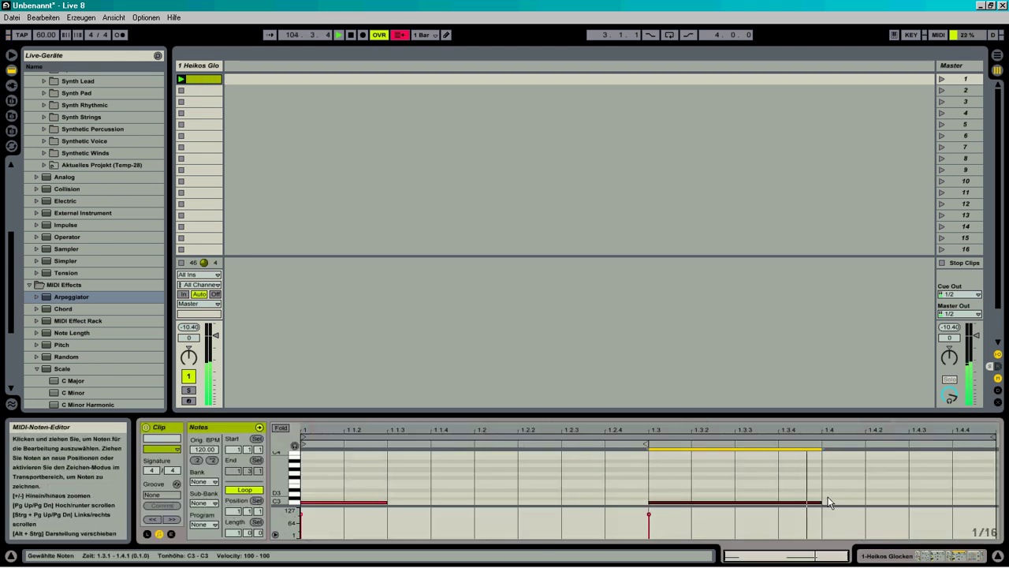
drag(822, 500, 940, 500)
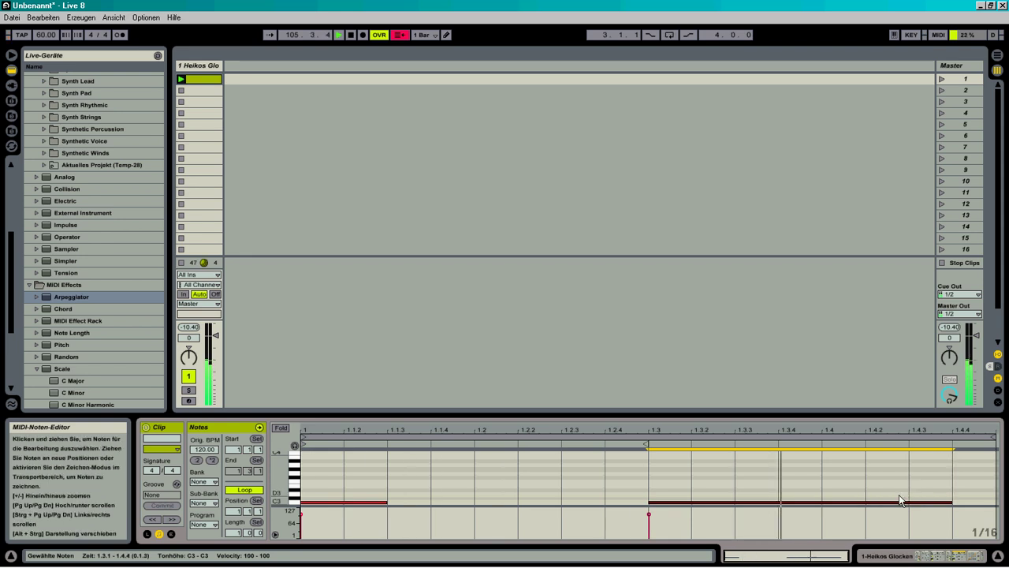
Step: Group all MIDI effects on the track, from the first Random through Scale, into a MIDI Effect Rack
click(203, 66)
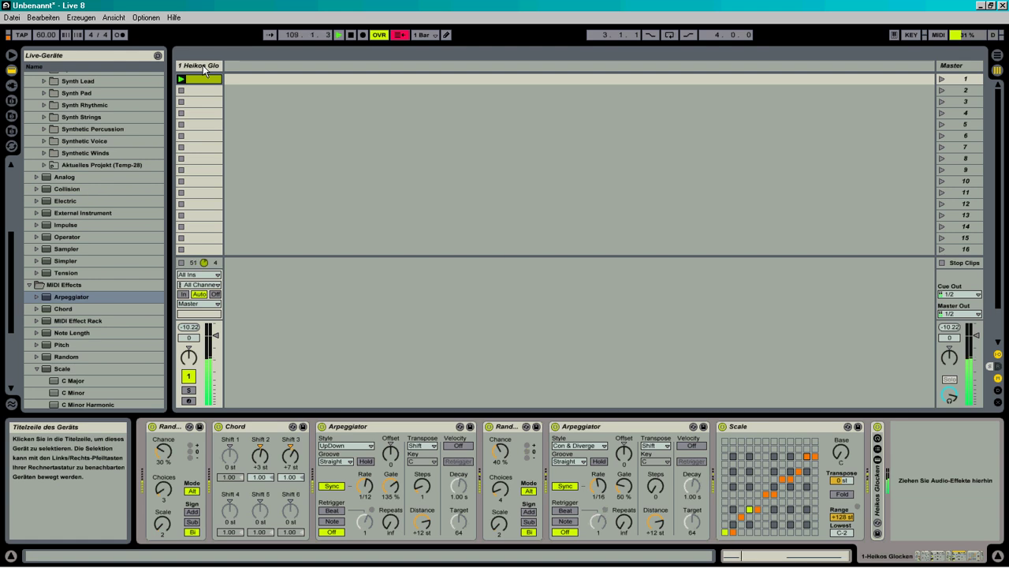
click(173, 427)
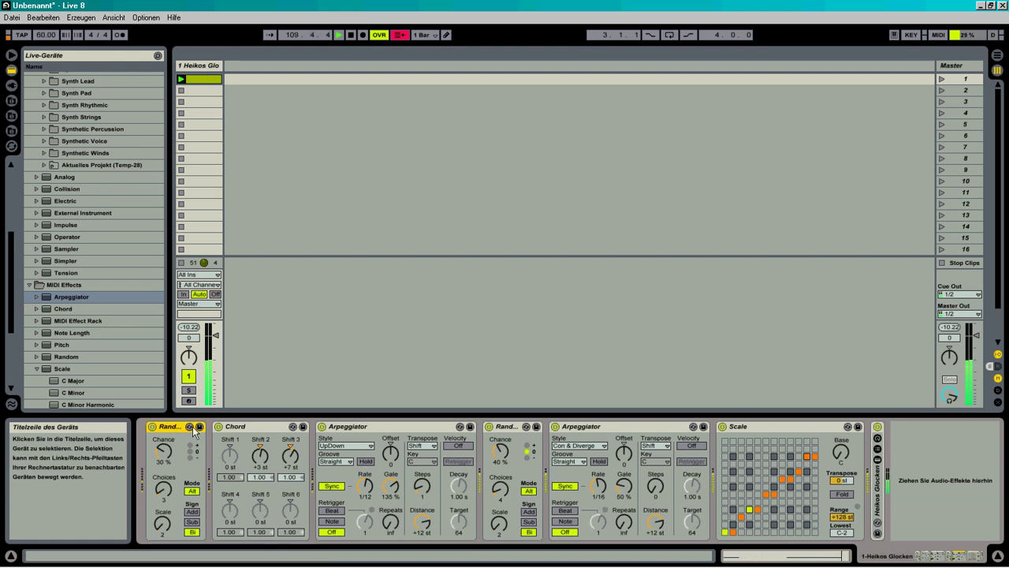
shift+click(804, 426)
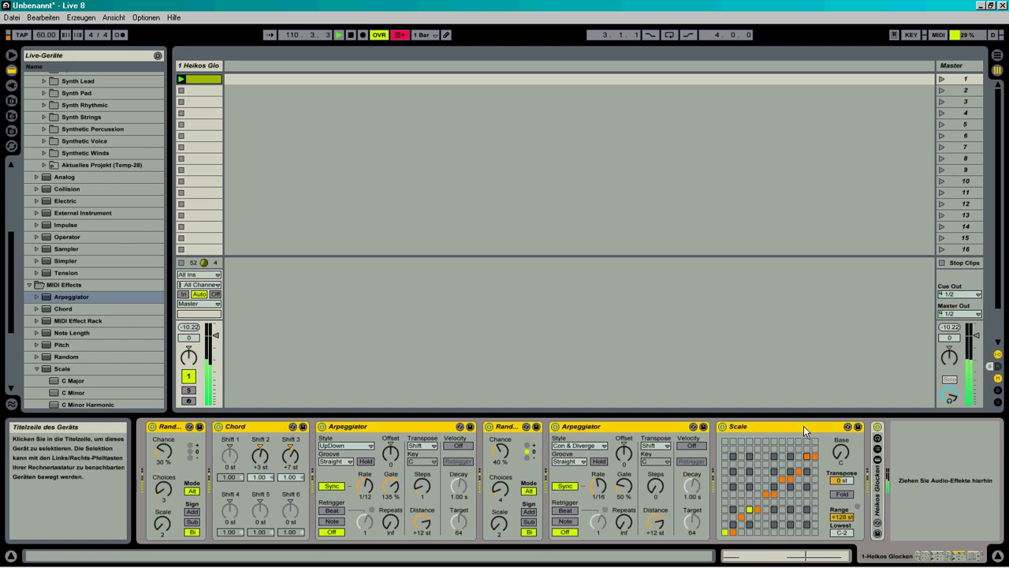
key(ctrl+g)
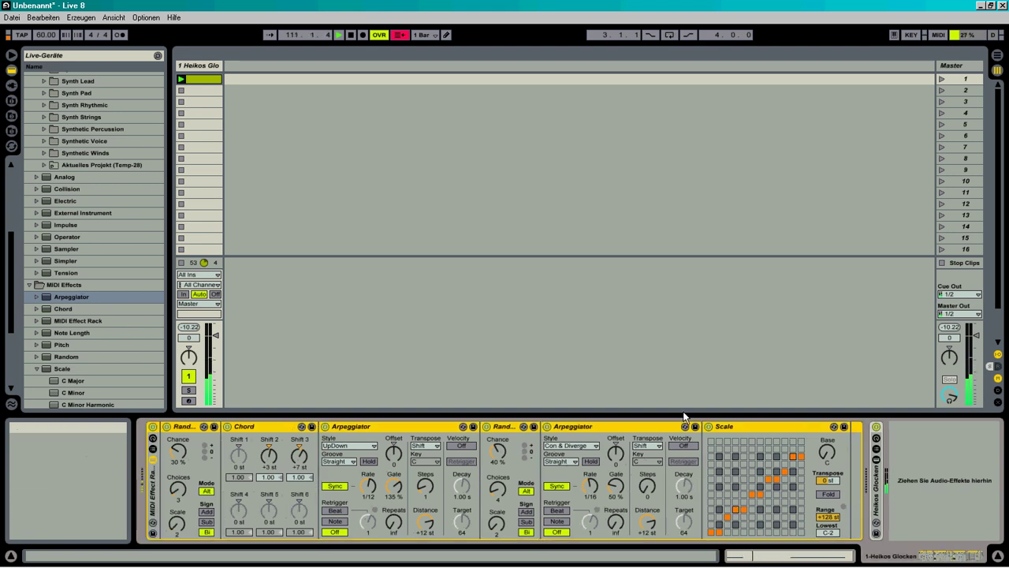
Step: Unfold the MIDI Effect Rack and rename it "Heikos Ambient"
click(154, 447)
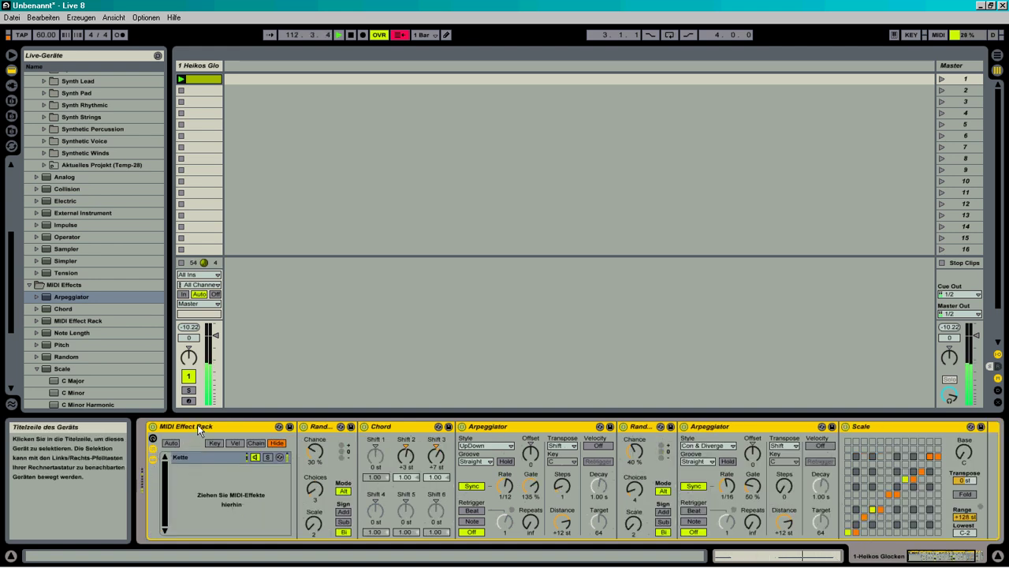
key(ctrl+r)
text(Heikos Ambient)
Step: Try to copy the renamed rack into the Heikos Sounds folder under Instrument Rack in the browser
drag(11, 280, 1, 206)
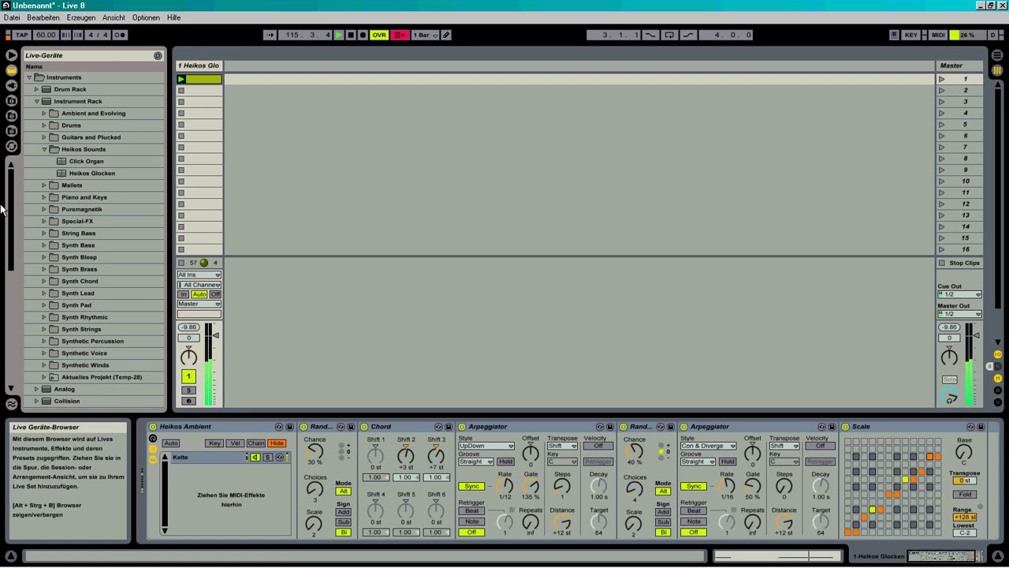
click(213, 430)
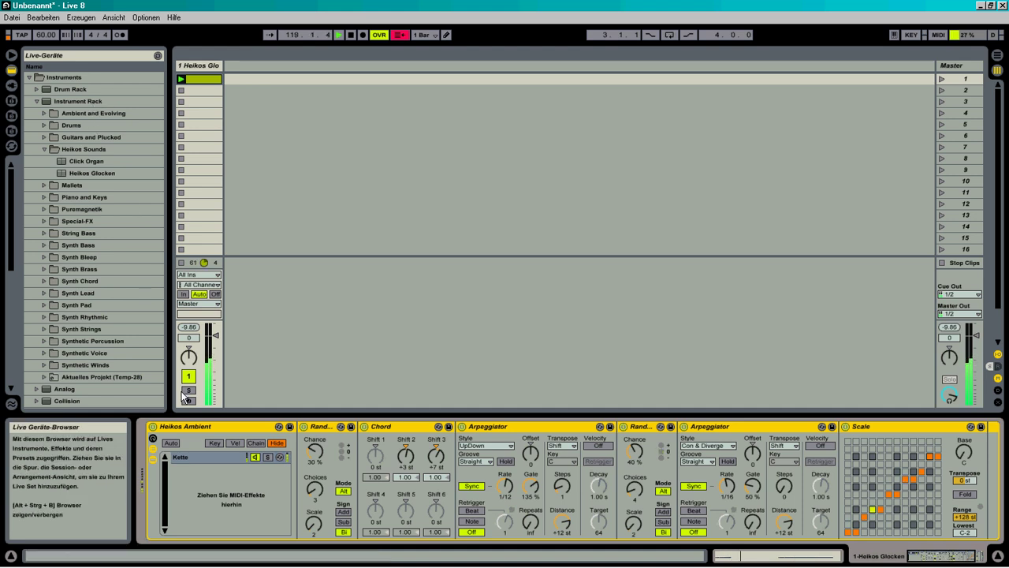
right_click(225, 426)
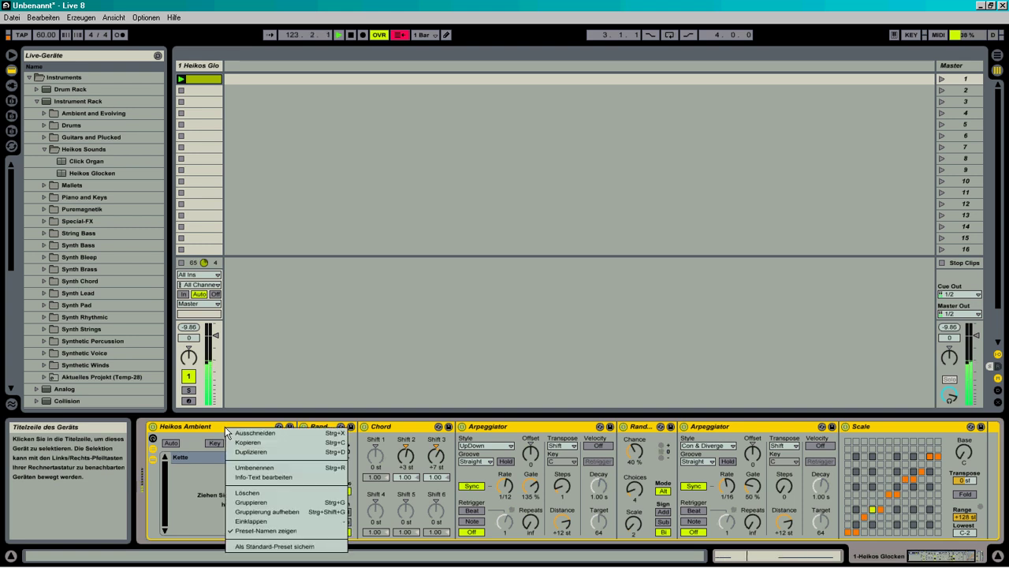
click(237, 442)
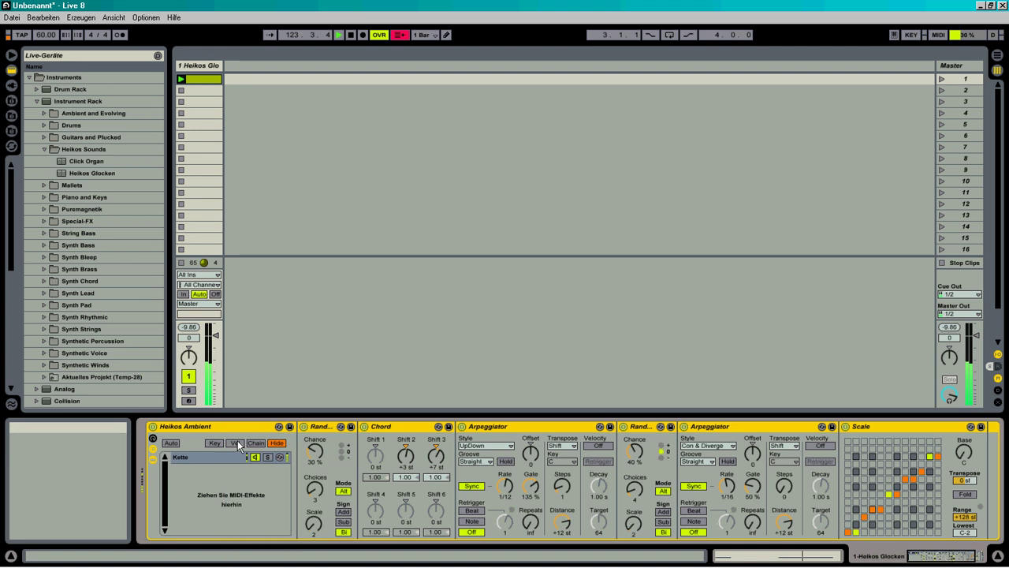
click(82, 149)
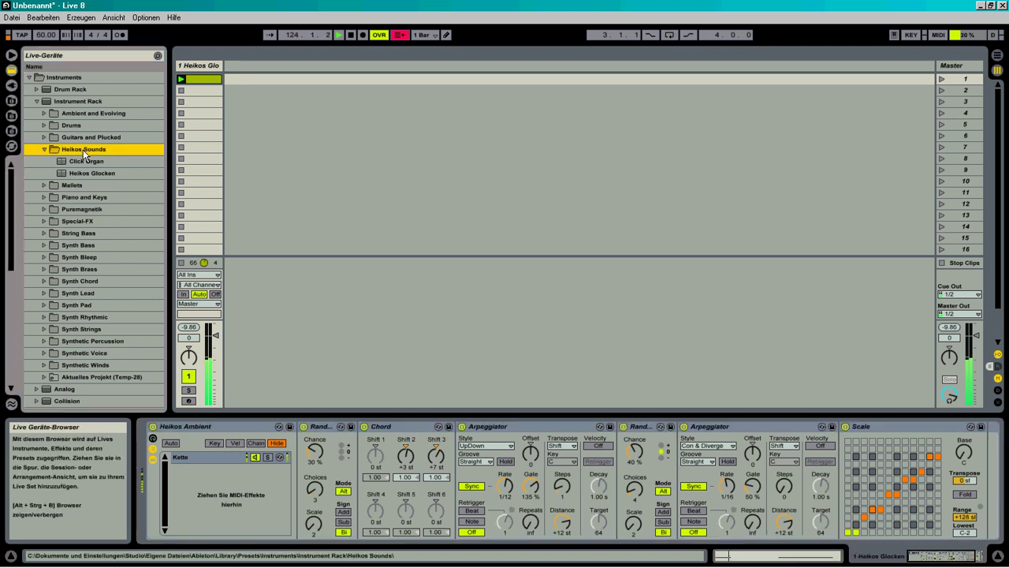
right_click(83, 153)
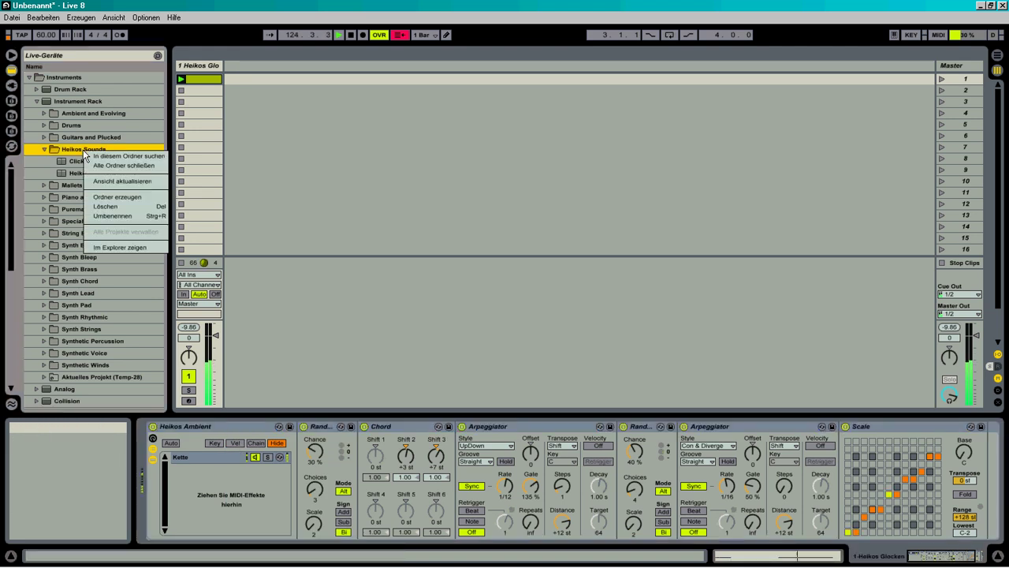
click(76, 150)
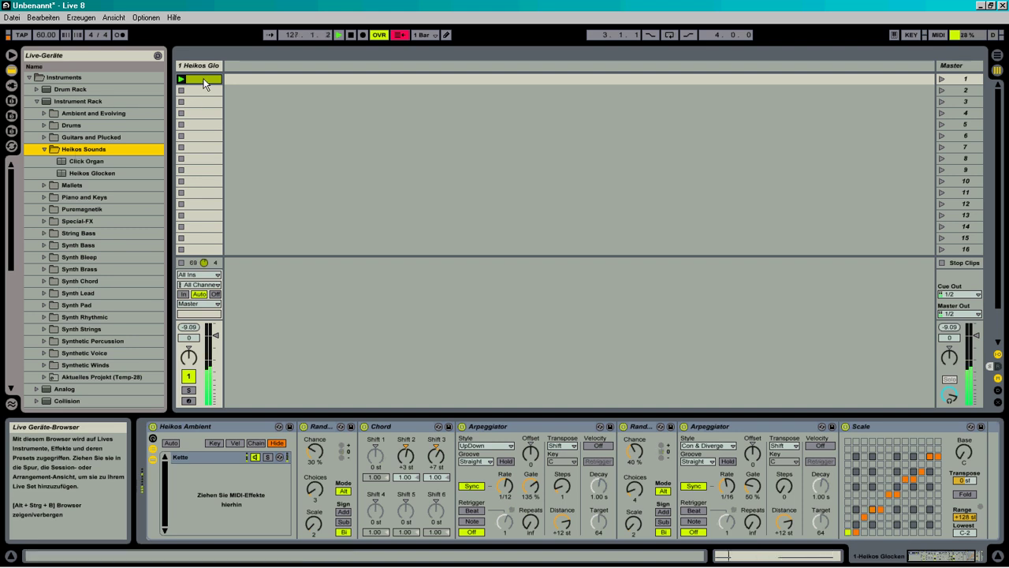
Step: Duplicate the clip into the track's second slot and raise the copy's first note from C3 to F3
drag(203, 79, 203, 90)
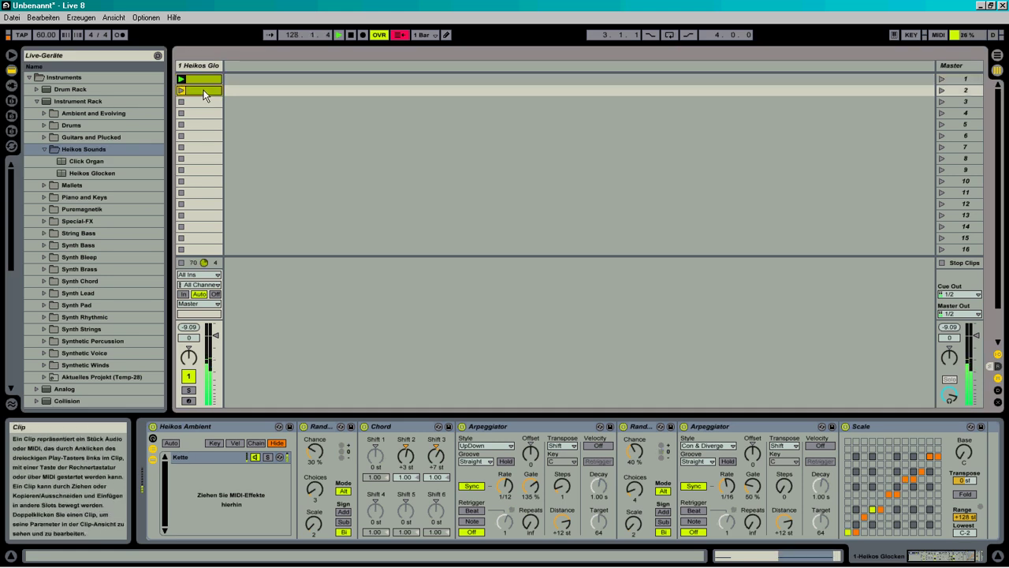
double_click(204, 91)
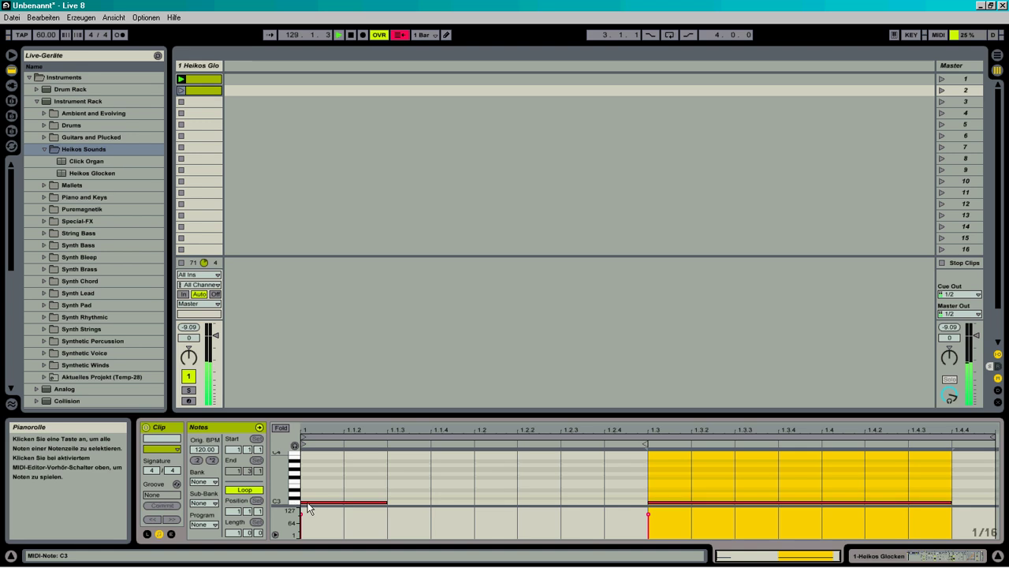
click(343, 502)
drag(344, 500, 343, 485)
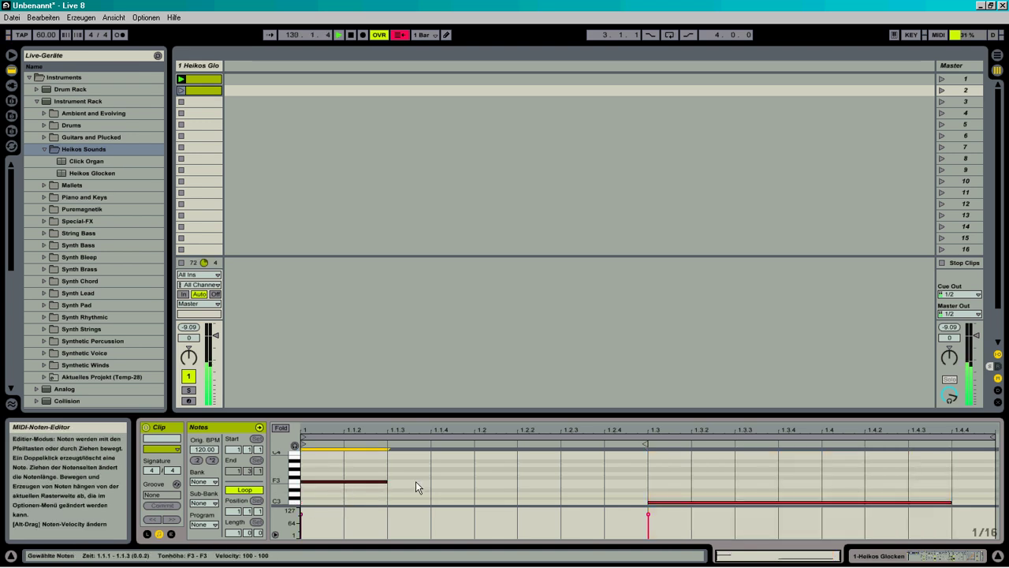
Step: Add a G3 note at 1.2.1, an A#3 from 1.2.3 to 1.3.1 and an F3 from 1.2.3 to 1.4.1 in the second clip
double_click(490, 473)
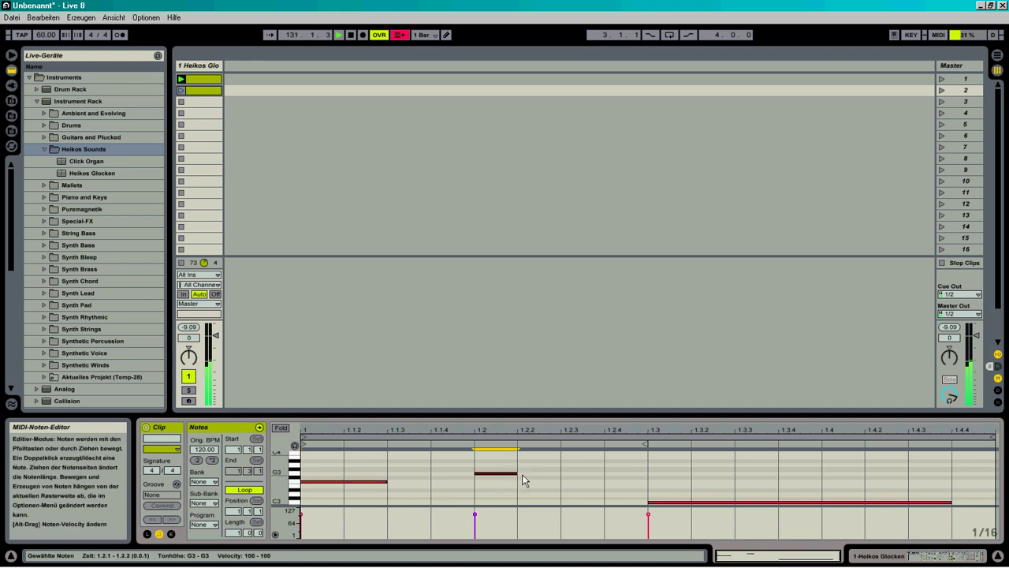
double_click(577, 461)
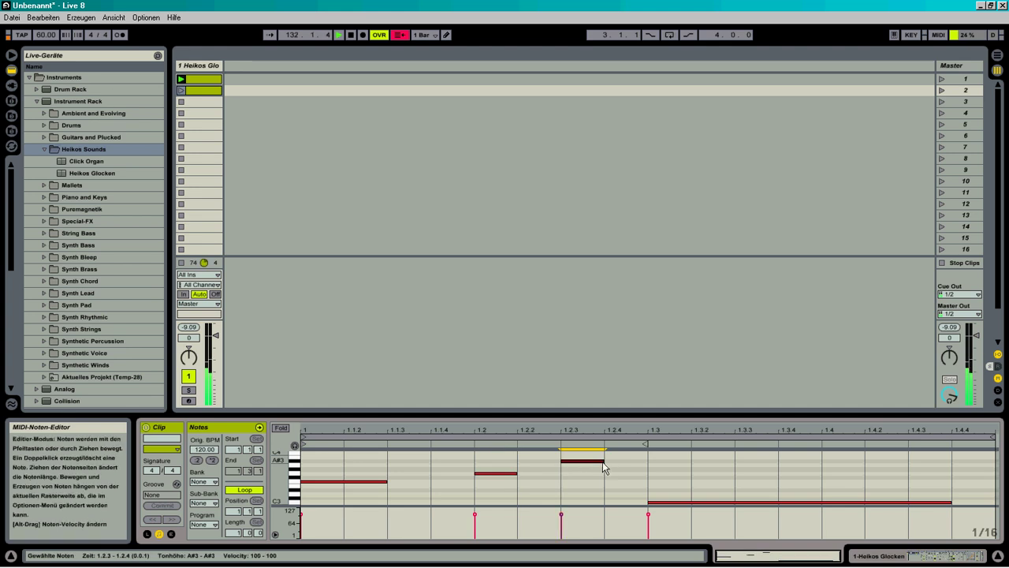
drag(602, 461, 619, 483)
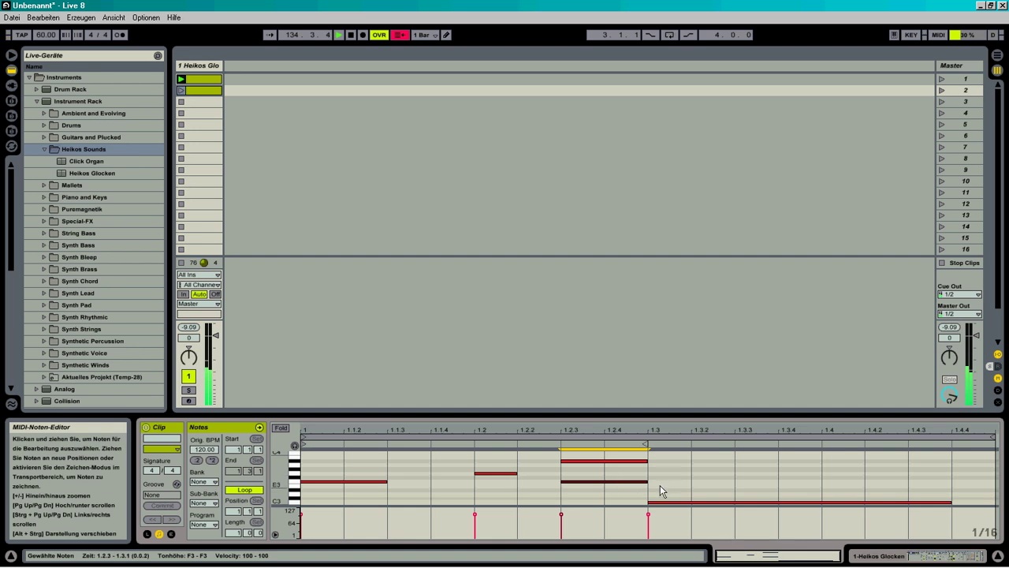
drag(657, 481, 823, 476)
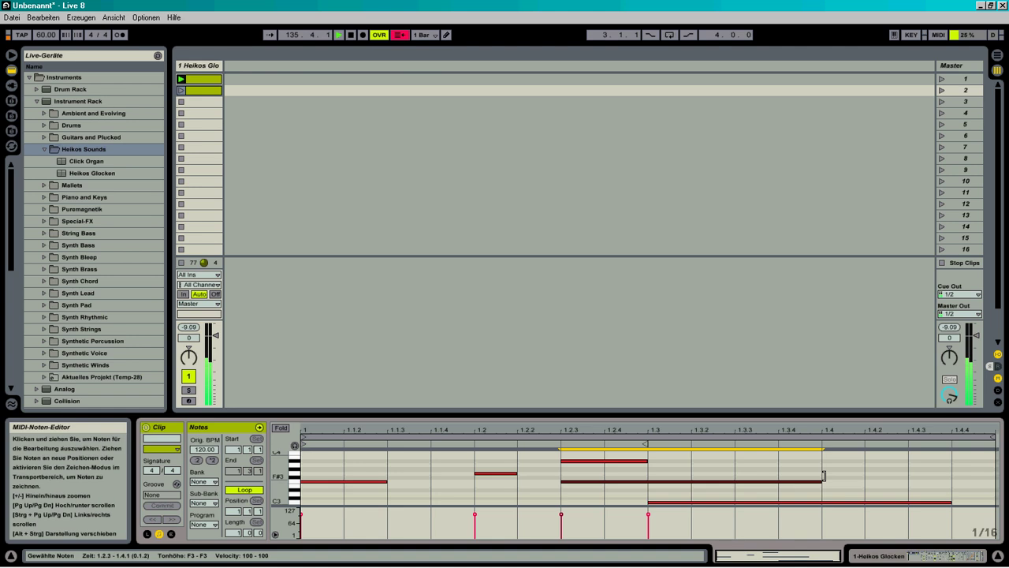
double_click(202, 67)
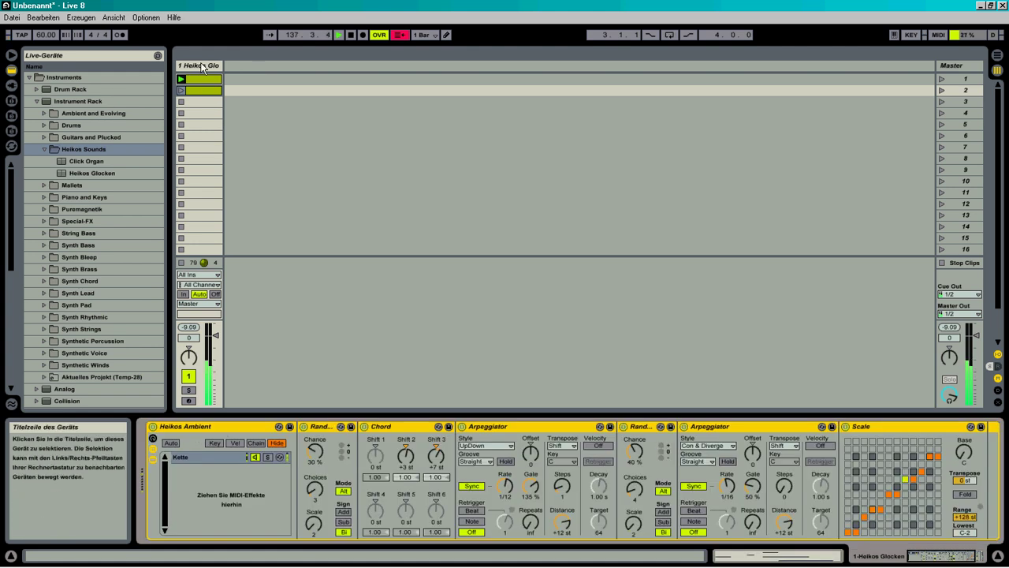
Step: Duplicate the second clip into the third slot and lengthen its first F3 to 1.2.2 and its G3 to 1.3.1
click(199, 90)
drag(199, 90, 200, 101)
double_click(201, 103)
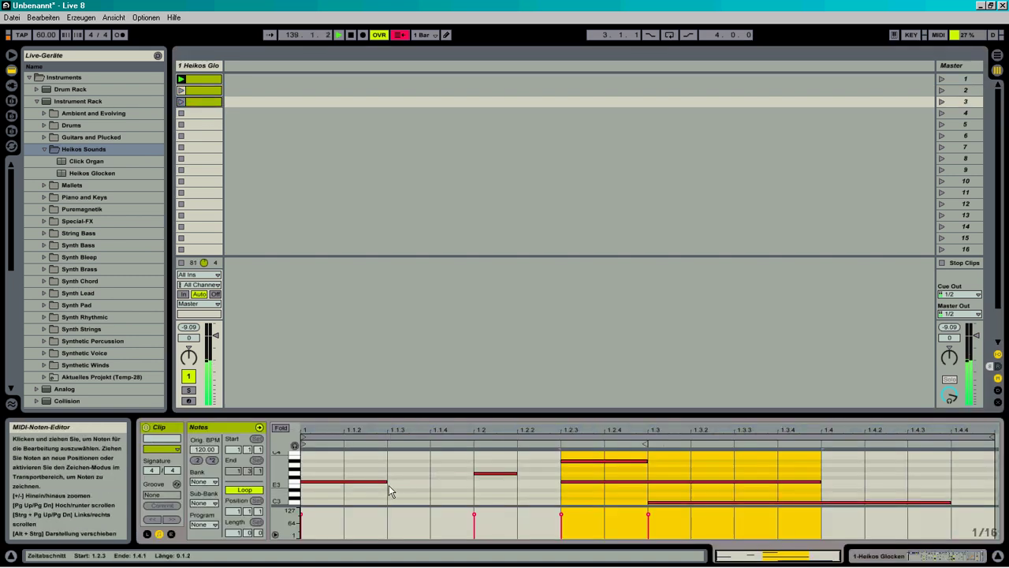
drag(387, 489, 505, 479)
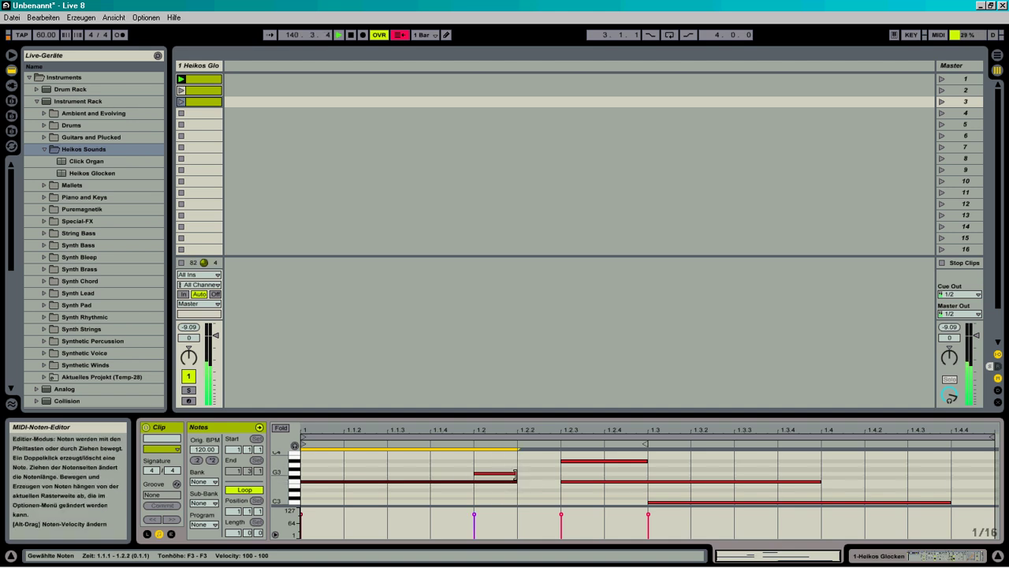
drag(515, 473, 631, 468)
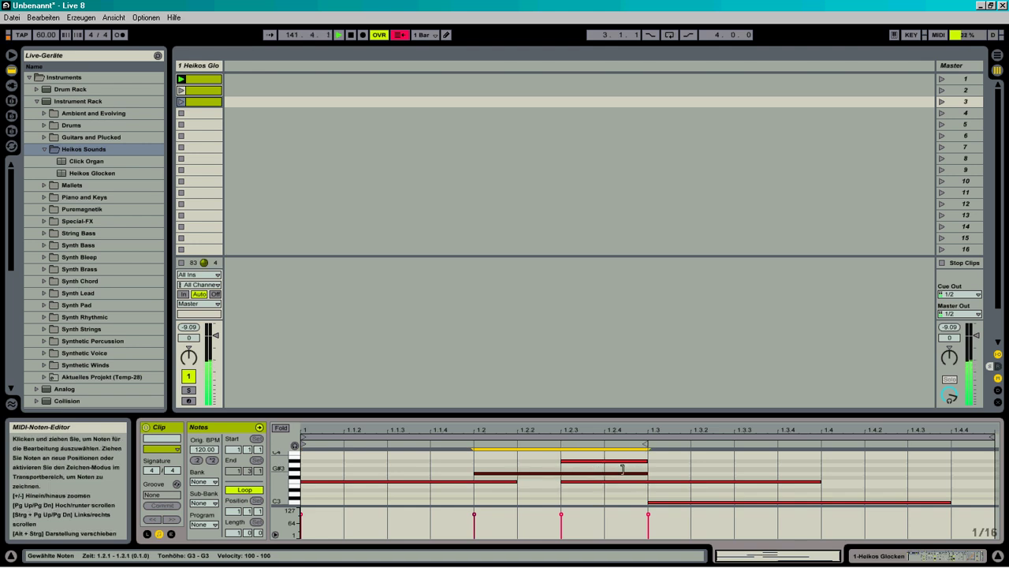
Step: Set a Follow Action of Other after 4 bars for all three clips together
click(205, 79)
shift+click(206, 102)
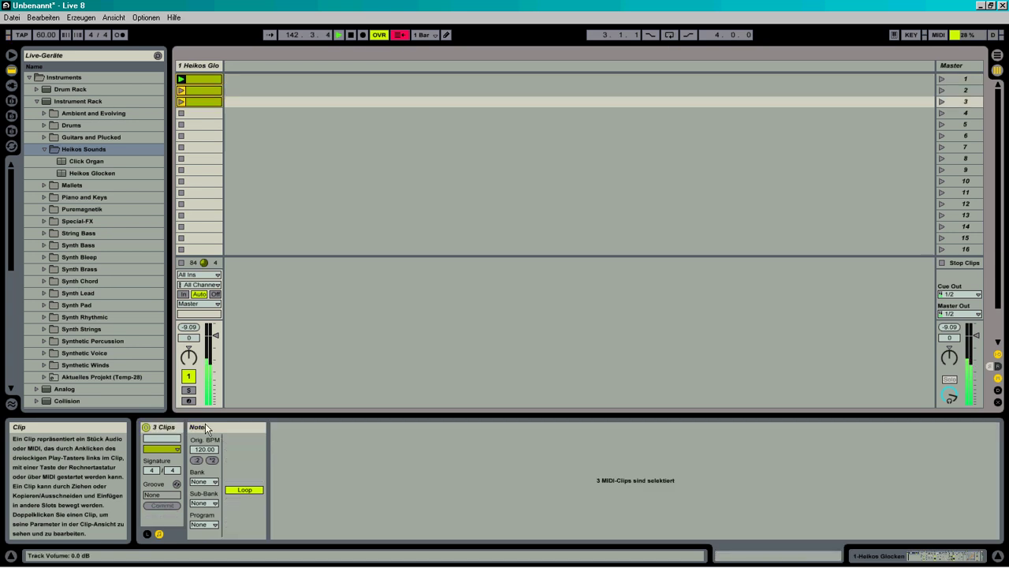
click(147, 534)
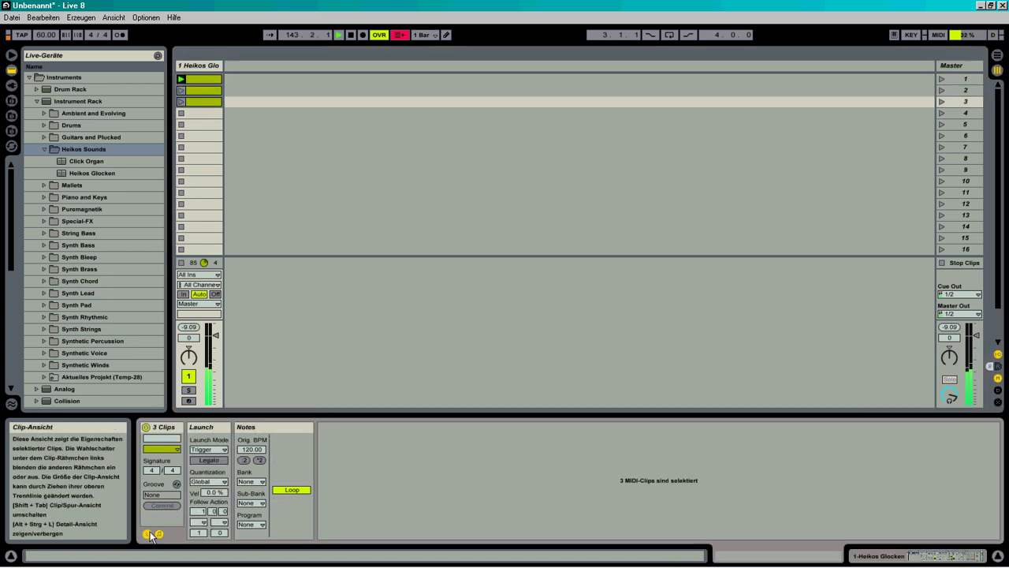
click(201, 514)
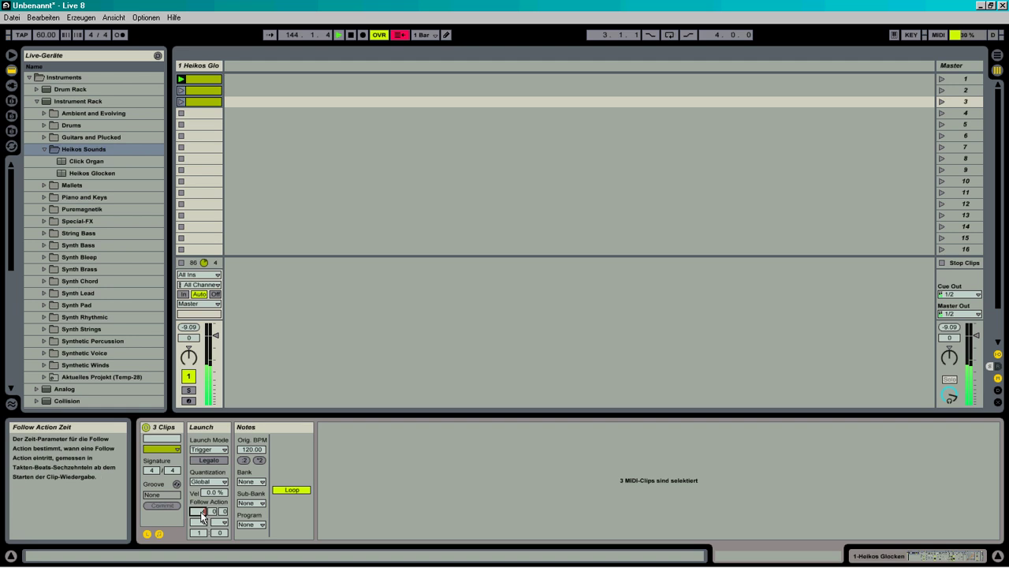
click(202, 521)
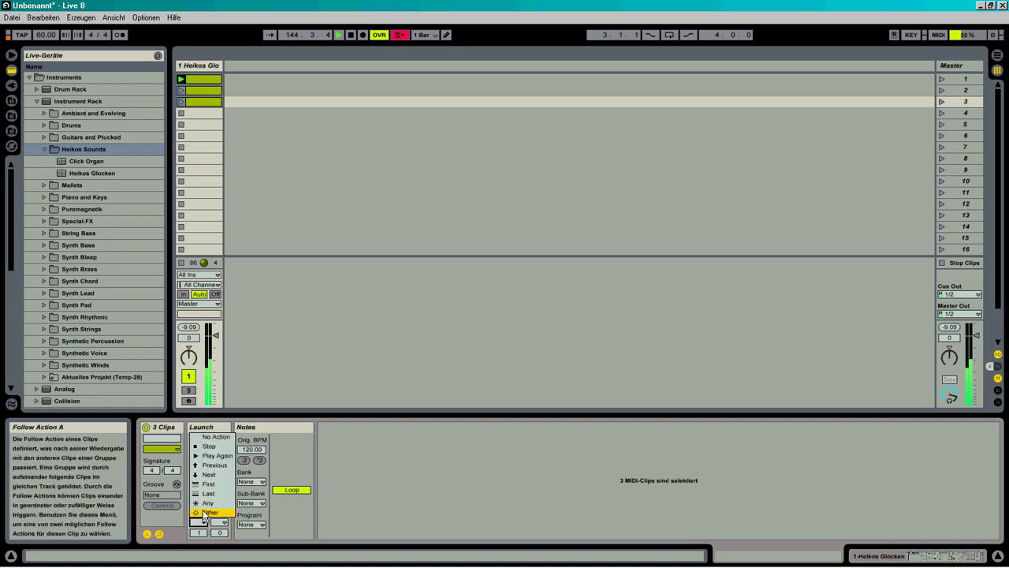
click(209, 512)
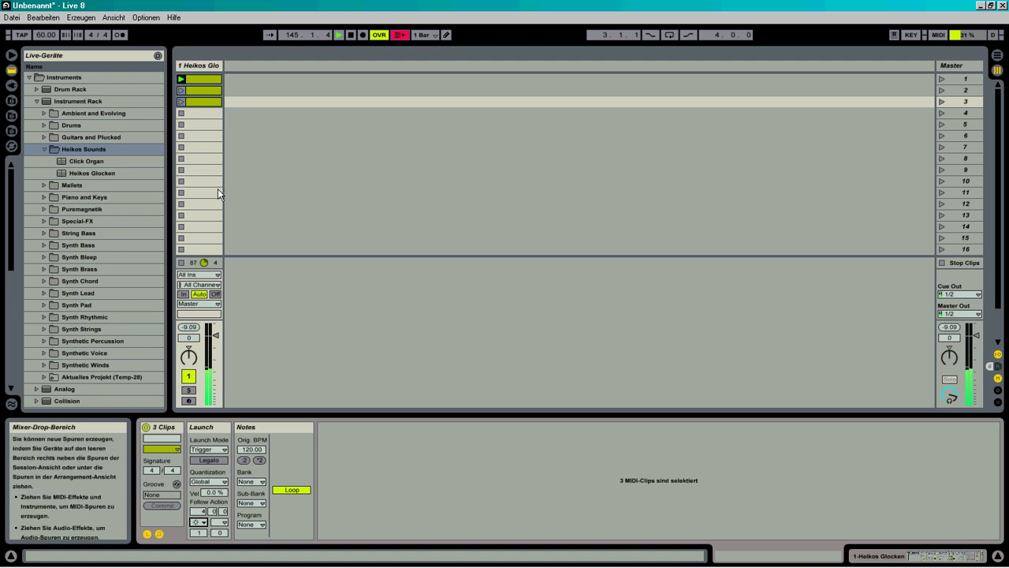
Step: Launch the second clip to hear the follow actions and stop the track's clips
click(179, 89)
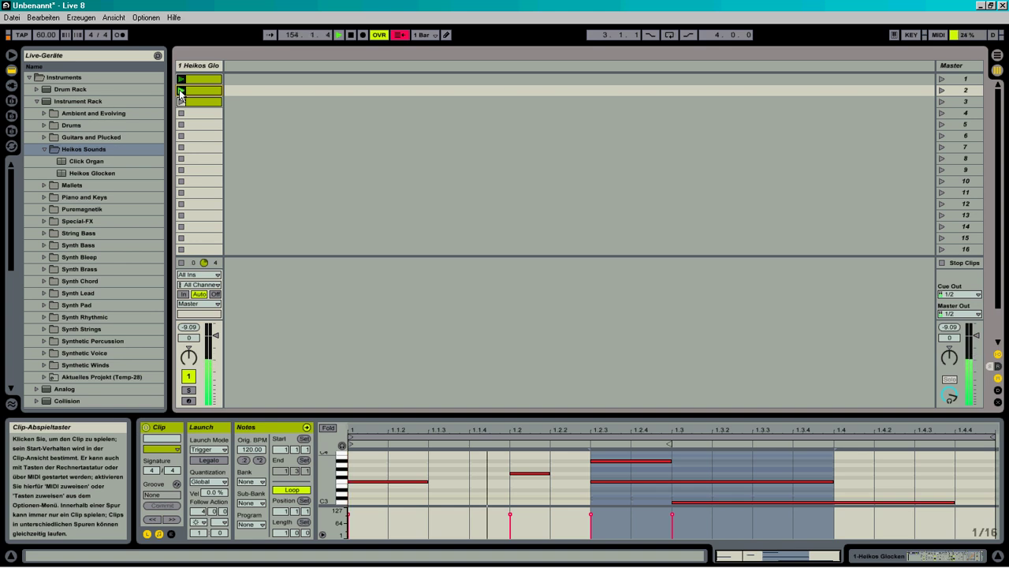
click(182, 263)
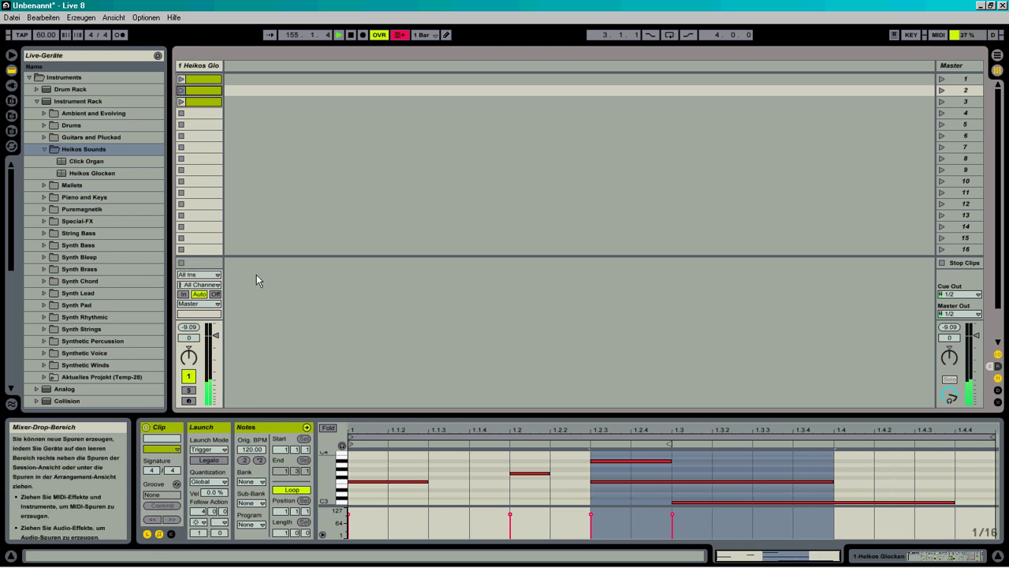